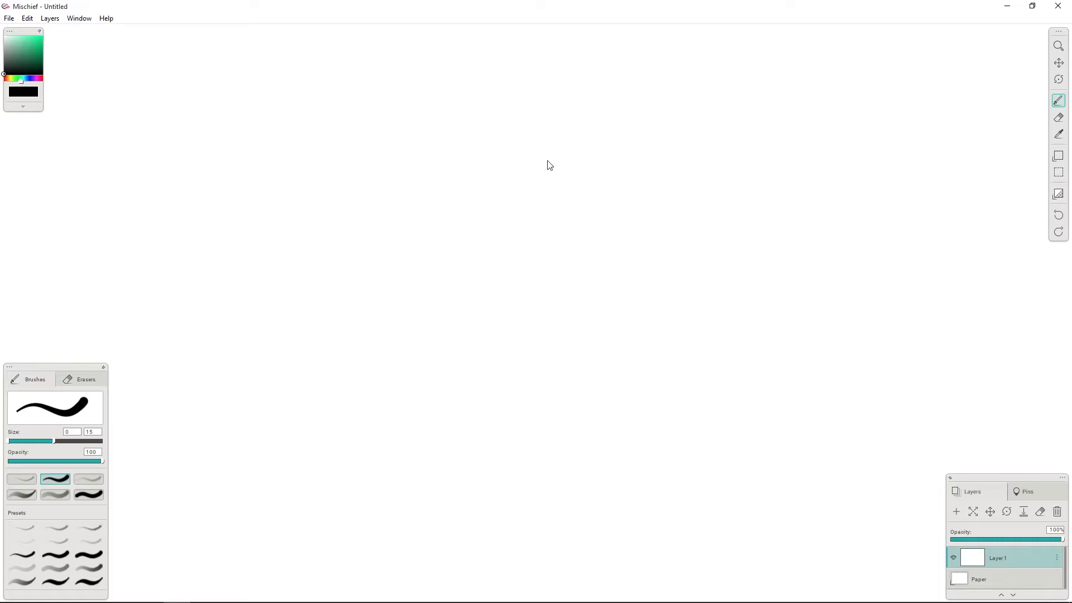
Step: Draw a box labelled "Repo" in the upper middle of the canvas with four small squares inside it
mouse_move(540, 155)
left_mouse_down()
mouse_move(641, 227)
mouse_move(575, 160)
mouse_move(541, 156)
mouse_move(567, 187)
mouse_move(604, 188)
left_mouse_up()
left_click_drag(624, 172, 621, 182)
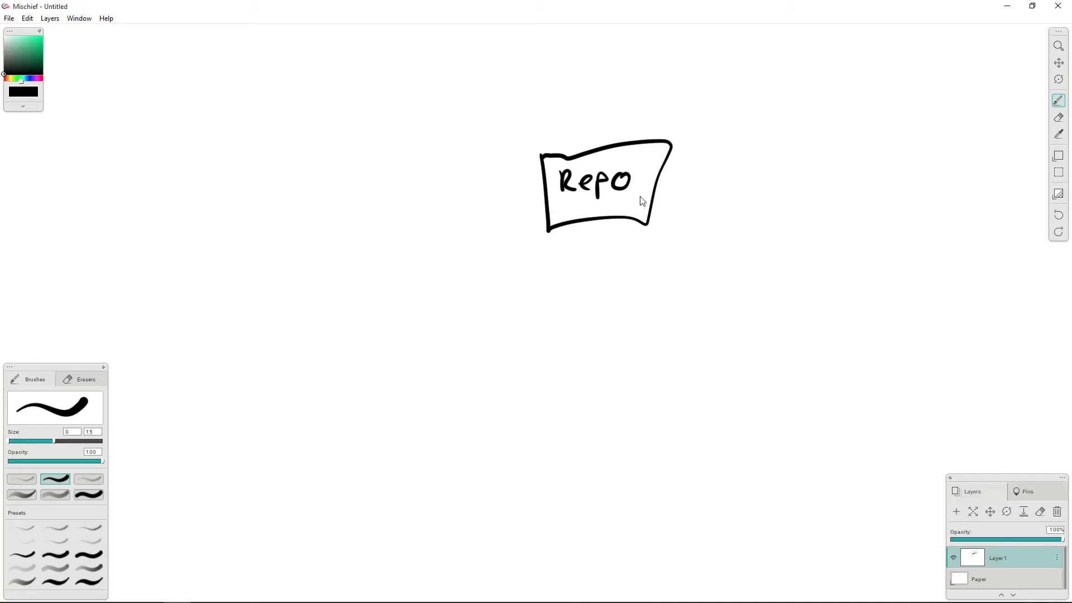
mouse_move(628, 196)
left_mouse_down()
mouse_move(635, 212)
mouse_move(641, 198)
left_mouse_up()
mouse_move(613, 200)
left_mouse_down()
mouse_move(624, 205)
mouse_move(590, 215)
mouse_move(567, 203)
left_mouse_up()
Step: Draw a "working copy" box below and left of the Repo, with an arrow leading to it from the Repo
mouse_move(365, 316)
left_mouse_down()
mouse_move(431, 382)
mouse_move(364, 316)
mouse_move(383, 342)
mouse_move(411, 322)
mouse_move(431, 335)
mouse_move(397, 347)
mouse_move(407, 359)
mouse_move(420, 338)
left_mouse_up()
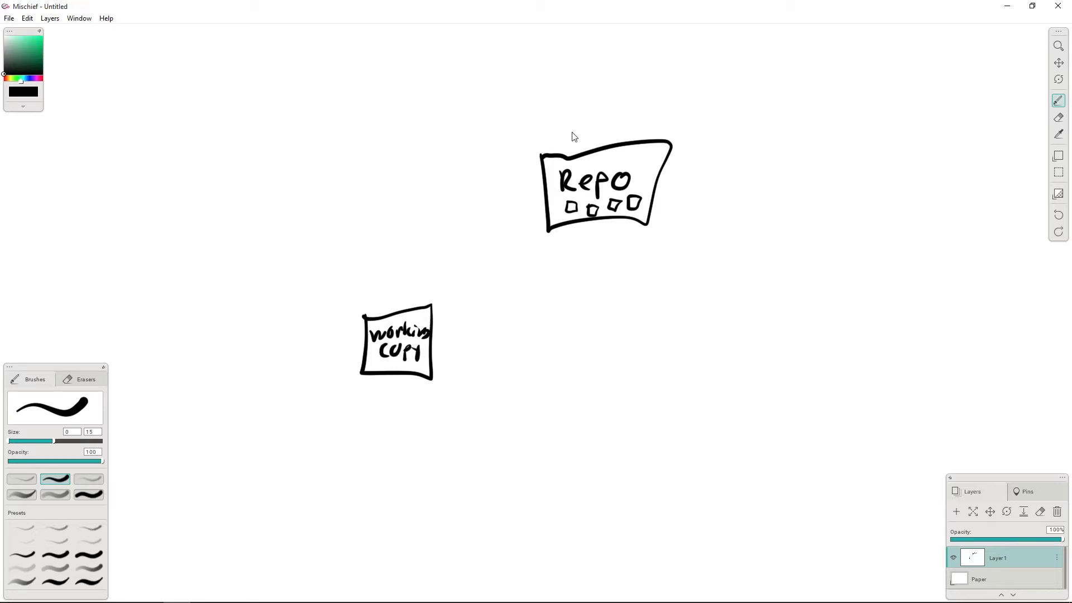
mouse_move(546, 184)
left_mouse_down()
mouse_move(484, 210)
mouse_move(431, 260)
mouse_move(413, 307)
left_mouse_up()
left_click_drag(412, 307, 430, 301)
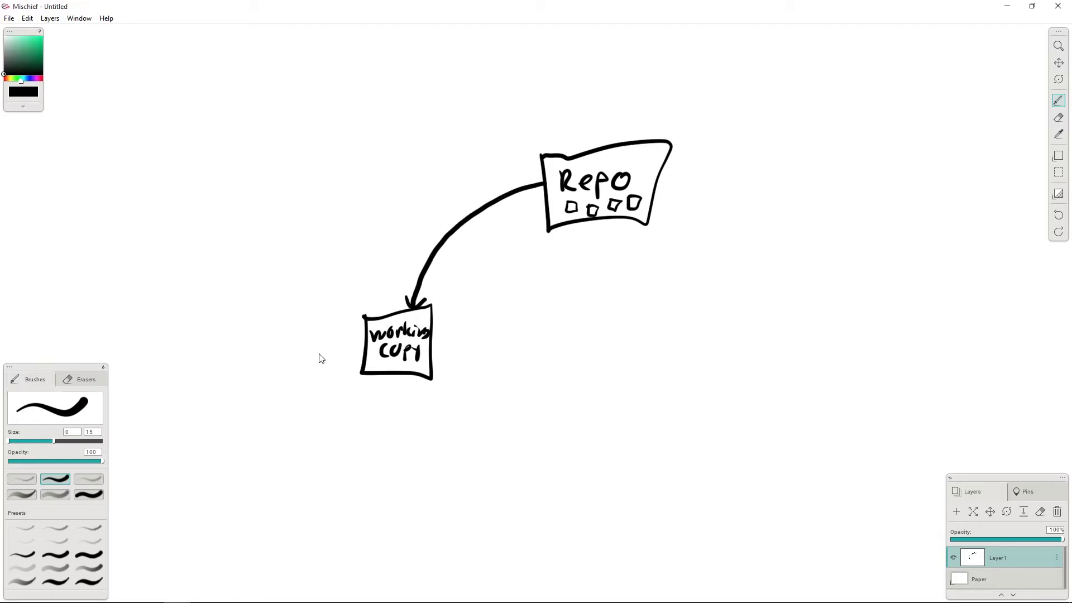
Step: Draw three short arrows into the working copy and a return arrow to the Repo labelled "commit"
mouse_move(316, 357)
left_mouse_down()
mouse_move(338, 350)
mouse_move(343, 388)
left_mouse_up()
mouse_move(434, 317)
left_mouse_down()
mouse_move(507, 293)
mouse_move(569, 245)
left_mouse_up()
left_click_drag(534, 290, 589, 294)
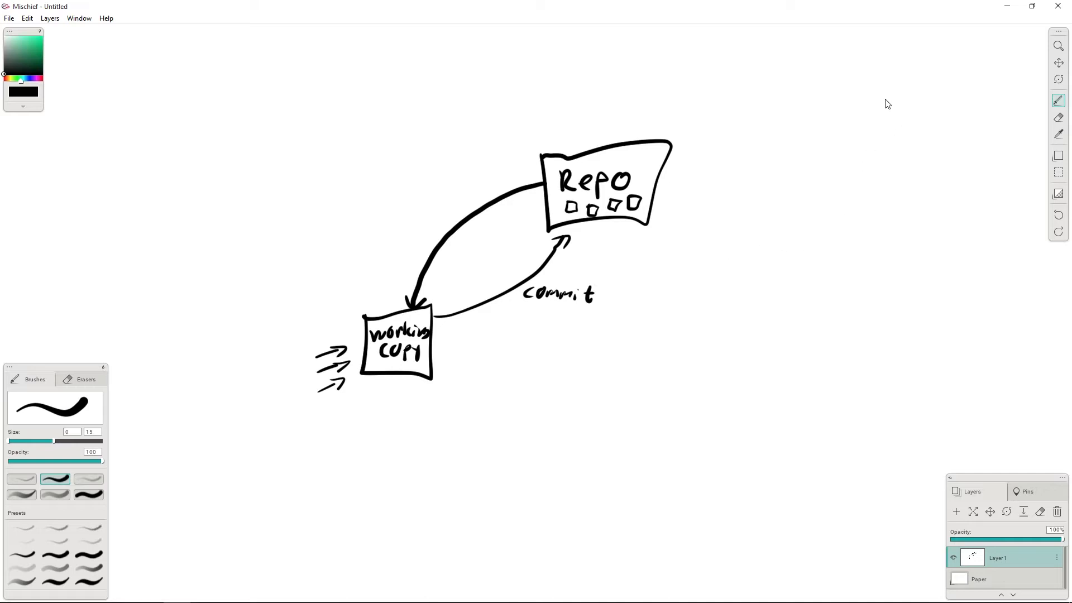
Step: Draw a second "working copy" box right of the Repo, with arrows both ways and the return arrow labelled "commit"
mouse_move(888, 94)
left_mouse_down()
mouse_move(880, 163)
mouse_move(928, 100)
mouse_move(876, 158)
left_mouse_up()
left_click_drag(897, 109, 946, 121)
mouse_move(900, 133)
left_mouse_down()
mouse_move(921, 156)
mouse_move(933, 142)
left_mouse_up()
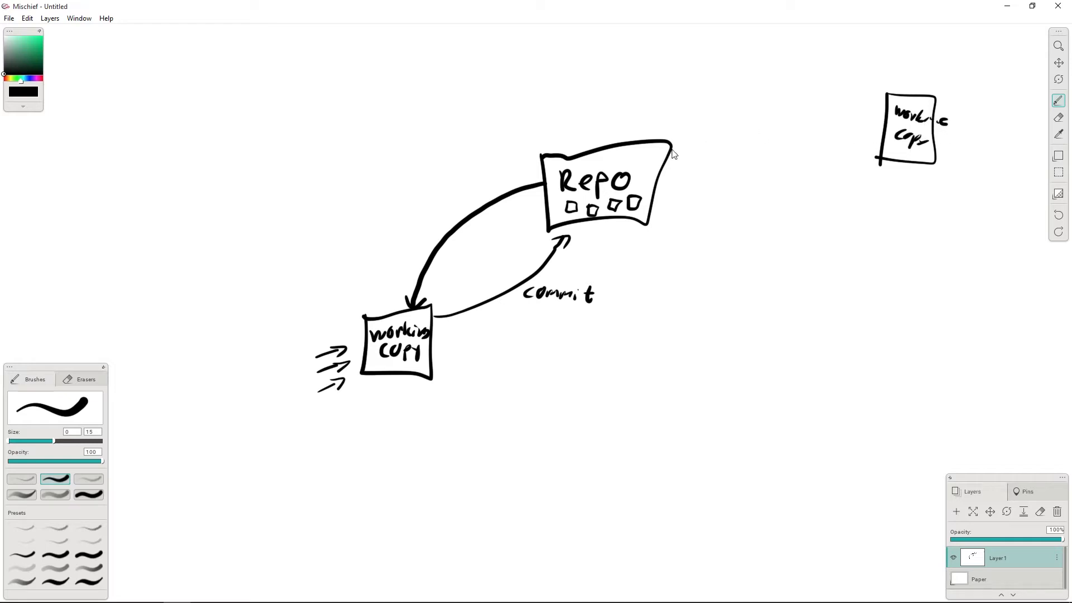
mouse_move(673, 148)
left_mouse_down()
mouse_move(877, 149)
mouse_move(868, 159)
mouse_move(875, 179)
mouse_move(673, 177)
mouse_move(686, 189)
left_mouse_up()
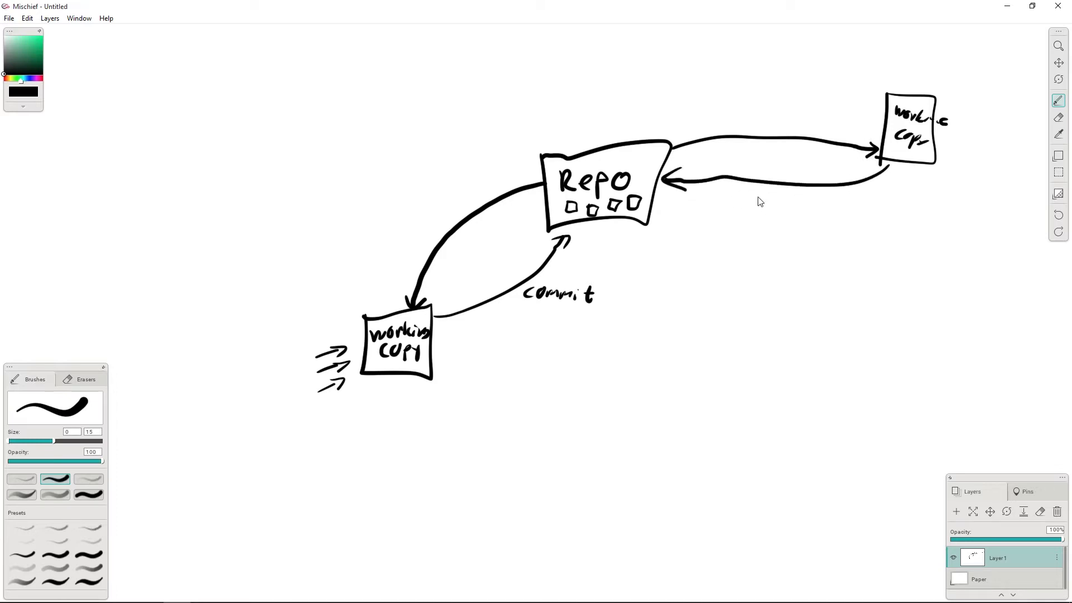
left_click_drag(754, 198, 751, 207)
left_click_drag(763, 201, 818, 205)
Step: Write each developer's first name above their own working copy box
mouse_move(359, 280)
left_mouse_down()
mouse_move(354, 299)
mouse_move(366, 299)
mouse_move(369, 281)
left_mouse_up()
mouse_move(375, 291)
left_mouse_down()
mouse_move(375, 300)
mouse_move(398, 297)
left_mouse_up()
left_click(377, 284)
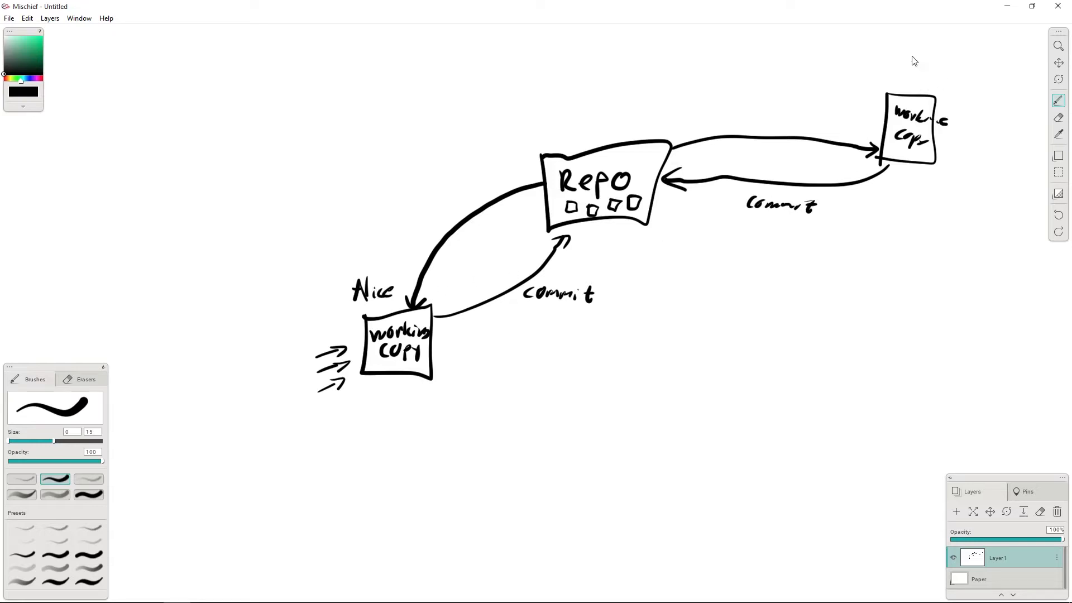
mouse_move(909, 58)
left_mouse_down()
mouse_move(906, 85)
mouse_move(923, 77)
left_mouse_up()
mouse_move(948, 63)
left_mouse_down()
mouse_move(938, 83)
mouse_move(947, 88)
left_mouse_up()
Step: Write "conflict" with a warning triangle above the Repo, and enclose the Repo in a larger box labelled "server"
left_click(572, 53)
left_click_drag(575, 54, 578, 74)
mouse_move(594, 58)
left_mouse_down()
mouse_move(595, 74)
mouse_move(643, 76)
left_mouse_up()
mouse_move(653, 65)
left_mouse_down()
mouse_move(662, 62)
mouse_move(656, 78)
left_mouse_up()
left_click_drag(704, 41, 699, 59)
left_click(698, 66)
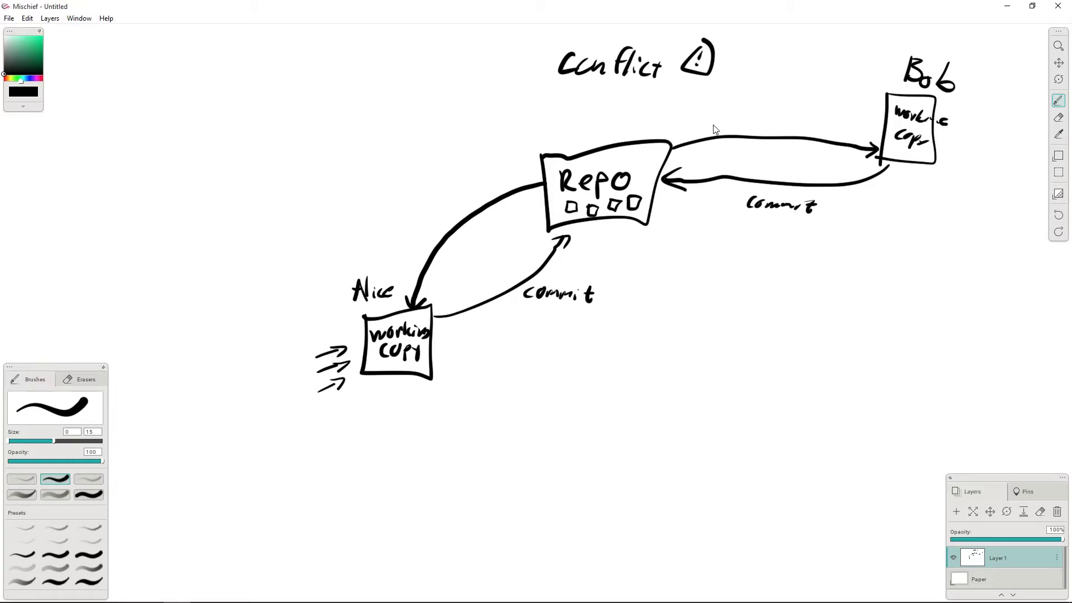
left_click_drag(590, 57, 588, 74)
mouse_move(524, 103)
left_mouse_down()
mouse_move(521, 210)
mouse_move(620, 262)
mouse_move(705, 134)
mouse_move(523, 104)
mouse_move(568, 127)
mouse_move(618, 126)
left_mouse_up()
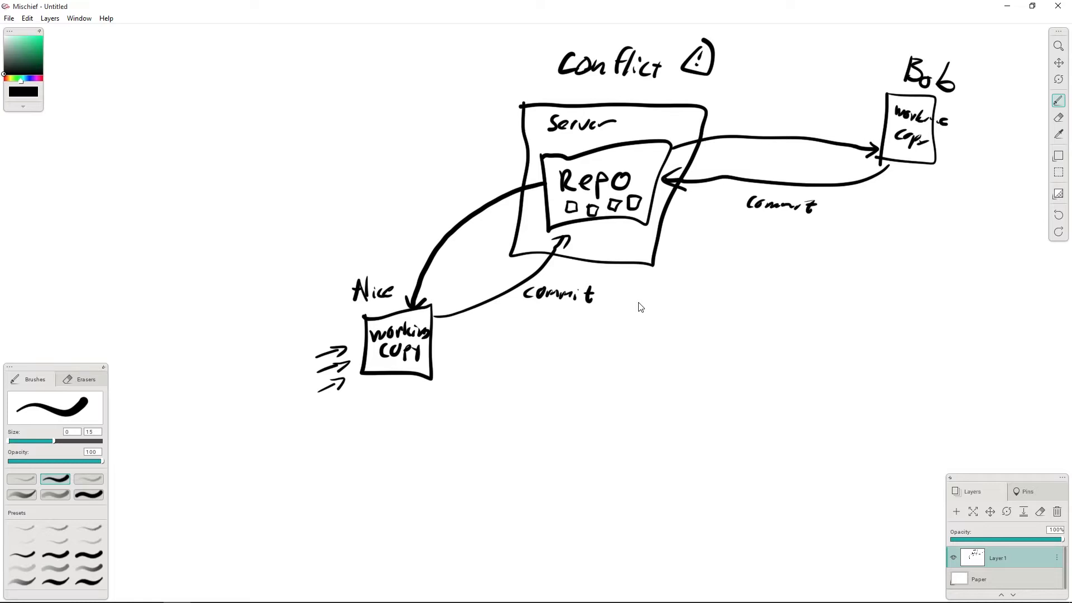
Step: Draw a "WC" box and a "Repo" box linked by arrows both ways in empty space below the first diagram
scroll(640, 307, "down", 5)
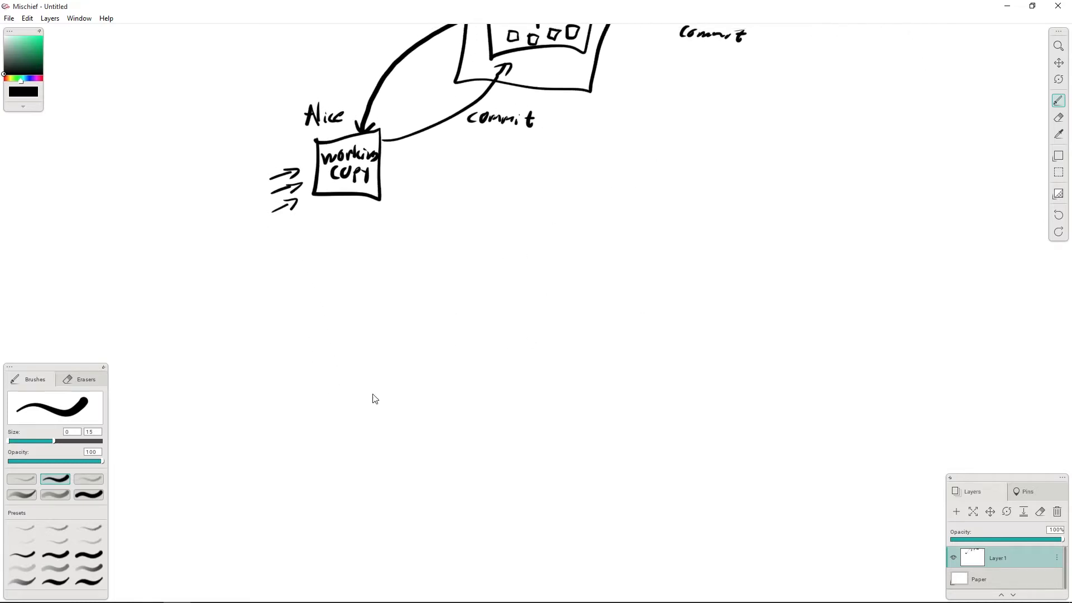
mouse_move(287, 384)
left_mouse_down()
mouse_move(321, 421)
mouse_move(286, 384)
mouse_move(306, 401)
mouse_move(315, 393)
left_mouse_up()
mouse_move(325, 390)
left_mouse_down()
mouse_move(317, 398)
mouse_move(328, 399)
left_mouse_up()
mouse_move(391, 342)
left_mouse_down()
mouse_move(414, 383)
mouse_move(404, 340)
mouse_move(382, 342)
mouse_move(399, 364)
mouse_move(436, 360)
mouse_move(334, 366)
mouse_move(350, 383)
mouse_move(388, 362)
mouse_move(384, 372)
left_mouse_up()
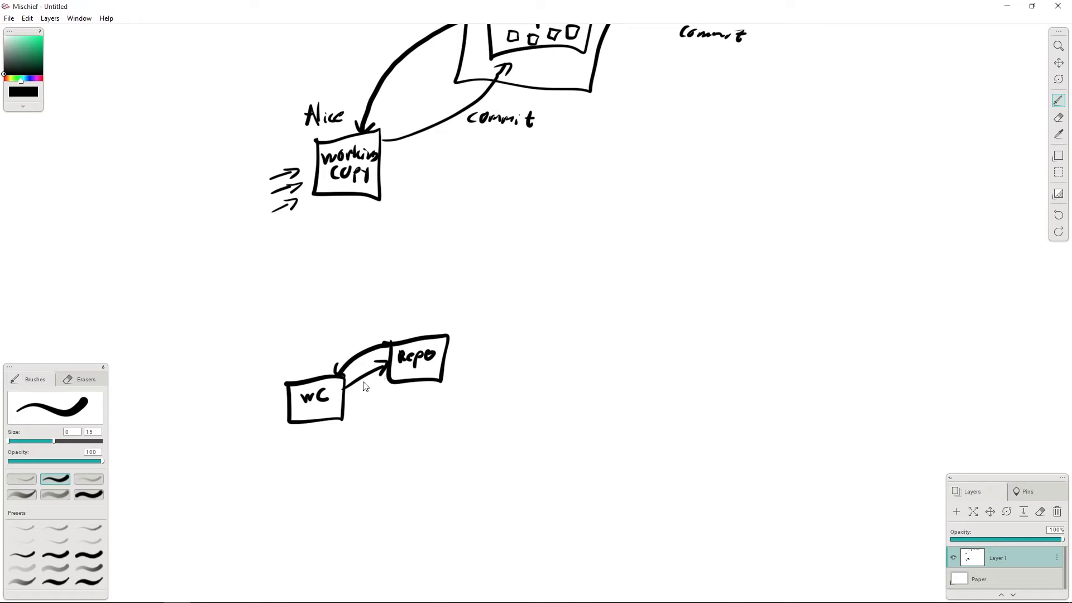
Step: Enclose the new WC and Repo boxes in a frame labelled as the first developer's PC
mouse_move(267, 294)
left_mouse_down()
mouse_move(280, 441)
mouse_move(499, 305)
mouse_move(313, 438)
mouse_move(277, 429)
left_mouse_up()
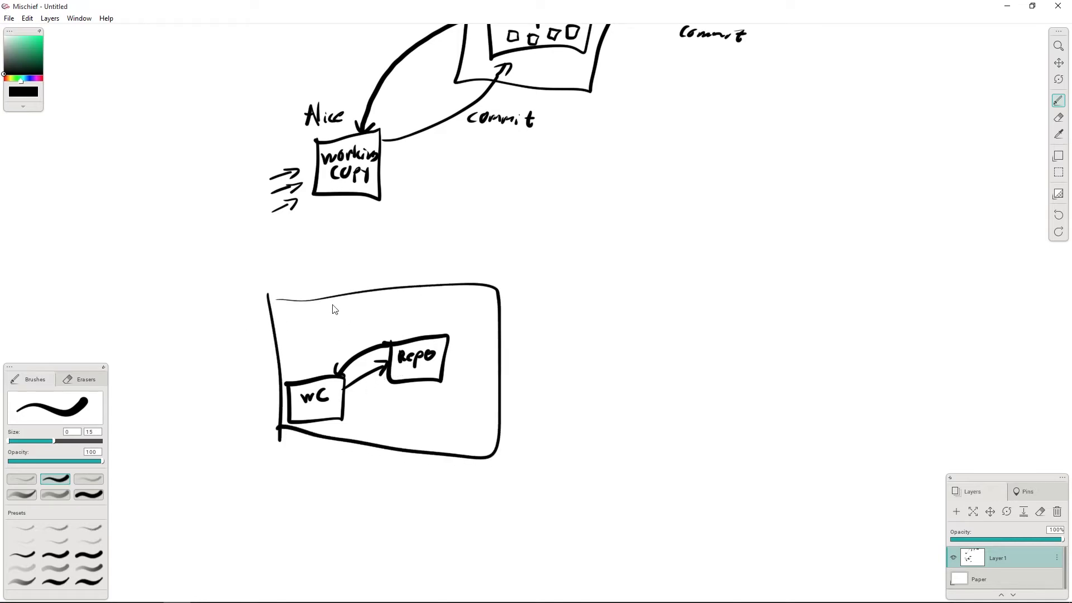
mouse_move(317, 313)
left_mouse_down()
mouse_move(312, 333)
mouse_move(323, 330)
left_mouse_up()
left_click_drag(312, 325, 335, 328)
left_click_drag(338, 321, 374, 329)
mouse_move(398, 310)
left_mouse_down()
mouse_move(394, 321)
mouse_move(412, 318)
mouse_move(337, 315)
left_mouse_up()
Step: Draw a frame for the second developer to the right, labelled with their name and containing linked "WC" and "Rep" boxes
mouse_move(773, 231)
left_mouse_down()
mouse_move(765, 363)
mouse_move(842, 235)
mouse_move(906, 383)
mouse_move(748, 352)
left_mouse_up()
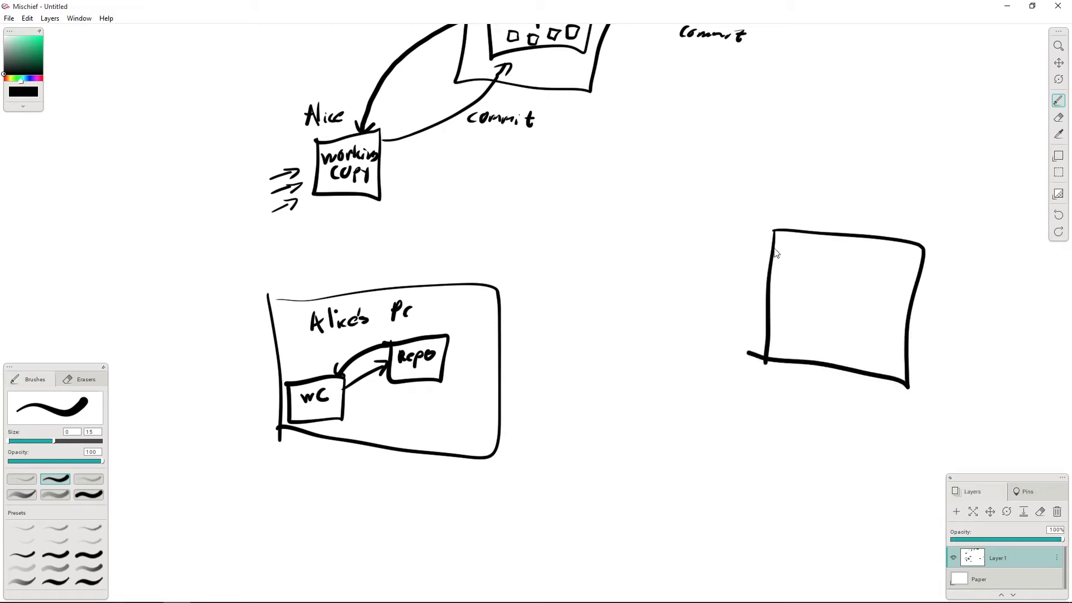
left_click_drag(788, 244, 788, 262)
left_click_drag(825, 241, 832, 260)
left_click_drag(793, 299, 789, 330)
mouse_move(797, 294)
left_mouse_down()
mouse_move(822, 305)
mouse_move(825, 330)
left_mouse_up()
mouse_move(825, 330)
left_mouse_down()
mouse_move(788, 326)
mouse_move(812, 309)
left_mouse_up()
left_click_drag(819, 310, 845, 332)
mouse_move(854, 301)
left_mouse_down()
mouse_move(888, 311)
mouse_move(846, 331)
mouse_move(857, 327)
left_mouse_up()
left_click_drag(857, 311, 877, 333)
left_click_drag(825, 305, 851, 303)
mouse_move(843, 300)
left_mouse_down()
mouse_move(853, 305)
mouse_move(842, 321)
left_mouse_up()
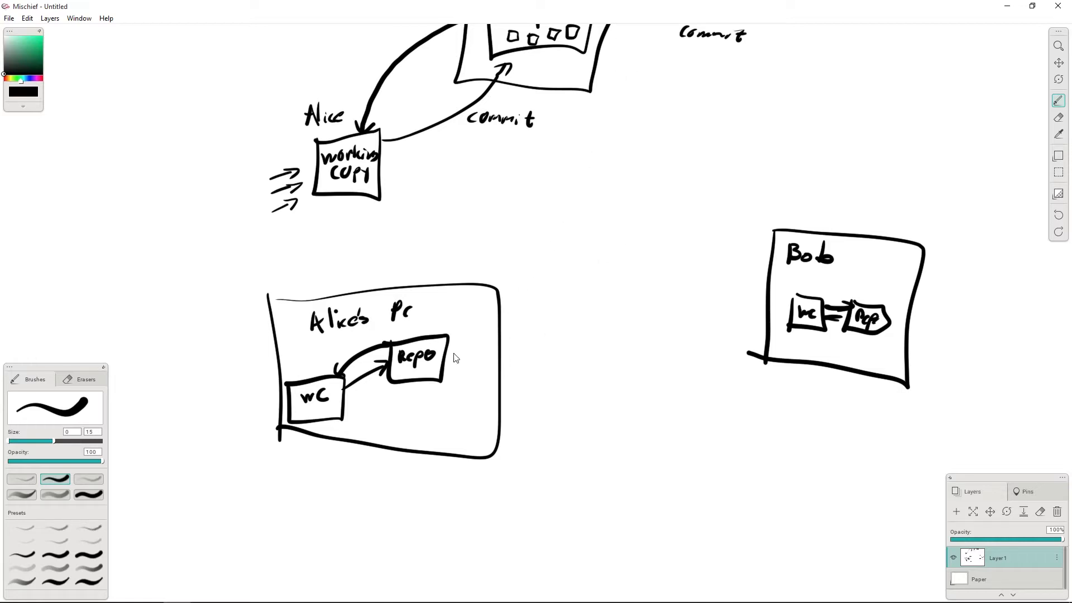
Step: Connect the two developers' repositories with one arrow labelled "Push" and a returning arrow labelled "Pull"
mouse_move(449, 347)
left_mouse_down()
mouse_move(484, 336)
mouse_move(747, 405)
mouse_move(850, 341)
mouse_move(850, 353)
left_mouse_up()
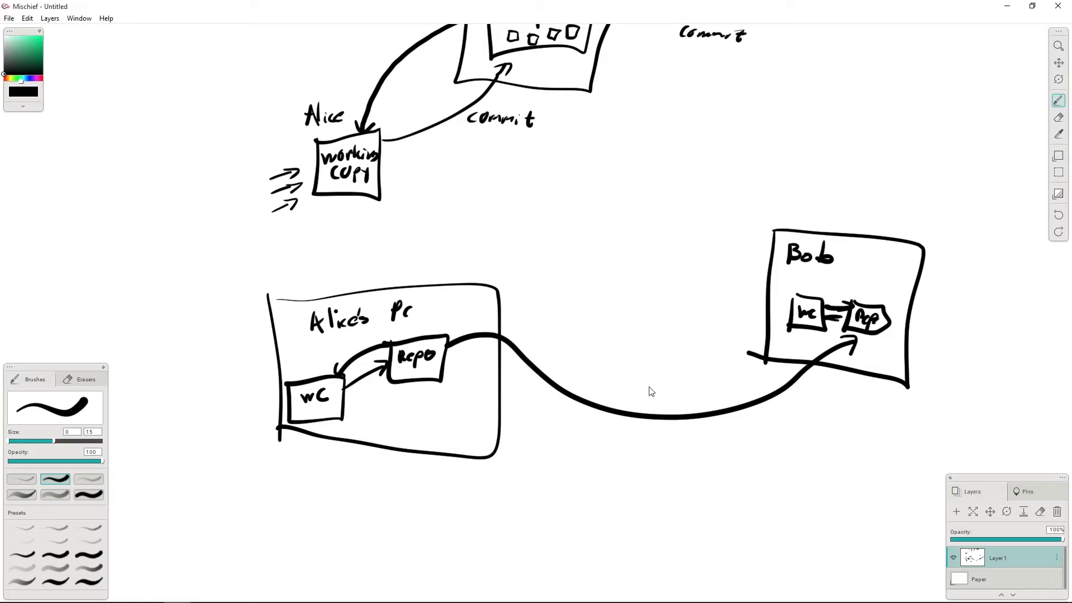
mouse_move(648, 384)
left_mouse_down()
mouse_move(670, 407)
mouse_move(688, 391)
mouse_move(680, 405)
left_mouse_up()
left_click_drag(687, 391, 693, 400)
mouse_move(875, 337)
left_mouse_down()
mouse_move(873, 348)
mouse_move(610, 429)
mouse_move(447, 374)
mouse_move(466, 380)
left_mouse_up()
left_click_drag(652, 441, 653, 464)
left_click_drag(652, 442, 674, 464)
left_click_drag(691, 441, 688, 468)
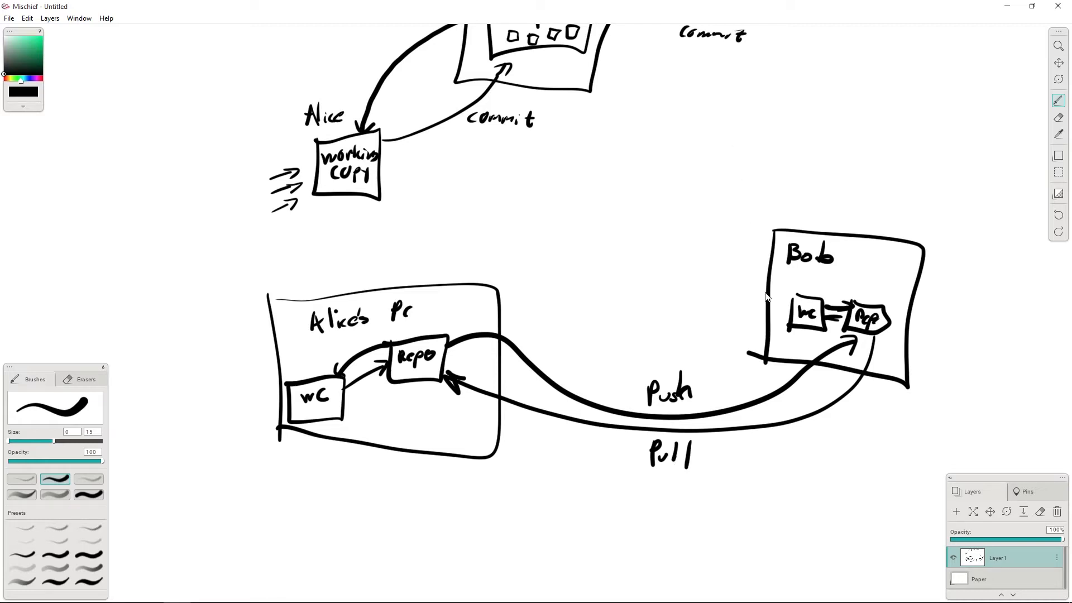
Step: Draw four small unlabelled boxes for additional repositories above and between the two developers' frames
mouse_move(561, 160)
left_mouse_down()
mouse_move(552, 212)
mouse_move(561, 166)
left_mouse_up()
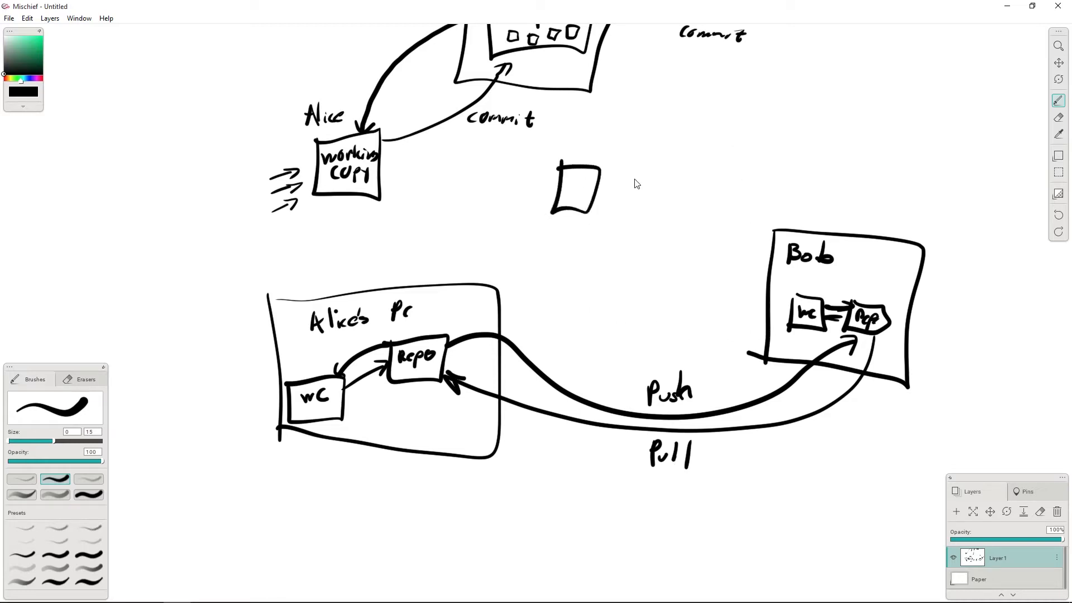
mouse_move(730, 137)
left_mouse_down()
mouse_move(718, 189)
mouse_move(730, 137)
left_mouse_up()
mouse_move(884, 124)
left_mouse_down()
mouse_move(876, 155)
mouse_move(915, 131)
mouse_move(885, 121)
left_mouse_up()
mouse_move(655, 202)
left_mouse_down()
mouse_move(681, 215)
mouse_move(654, 202)
left_mouse_up()
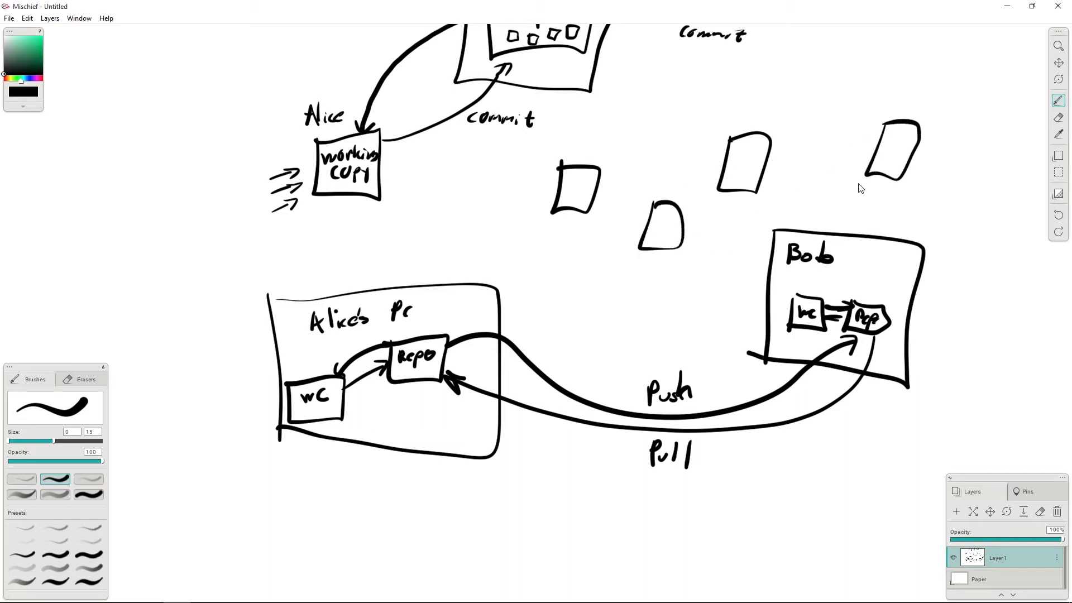
Step: Link the developers to the additional repository boxes with arrows, and mark the leftmost box as the master with an outgoing arrow
mouse_move(898, 181)
left_mouse_down()
mouse_move(859, 291)
mouse_move(879, 278)
mouse_move(769, 179)
mouse_move(792, 187)
left_mouse_up()
mouse_move(583, 143)
left_mouse_down()
mouse_move(581, 160)
mouse_move(632, 152)
left_mouse_up()
left_click_drag(462, 305, 540, 229)
mouse_move(517, 235)
left_mouse_down()
mouse_move(541, 229)
mouse_move(531, 250)
left_mouse_up()
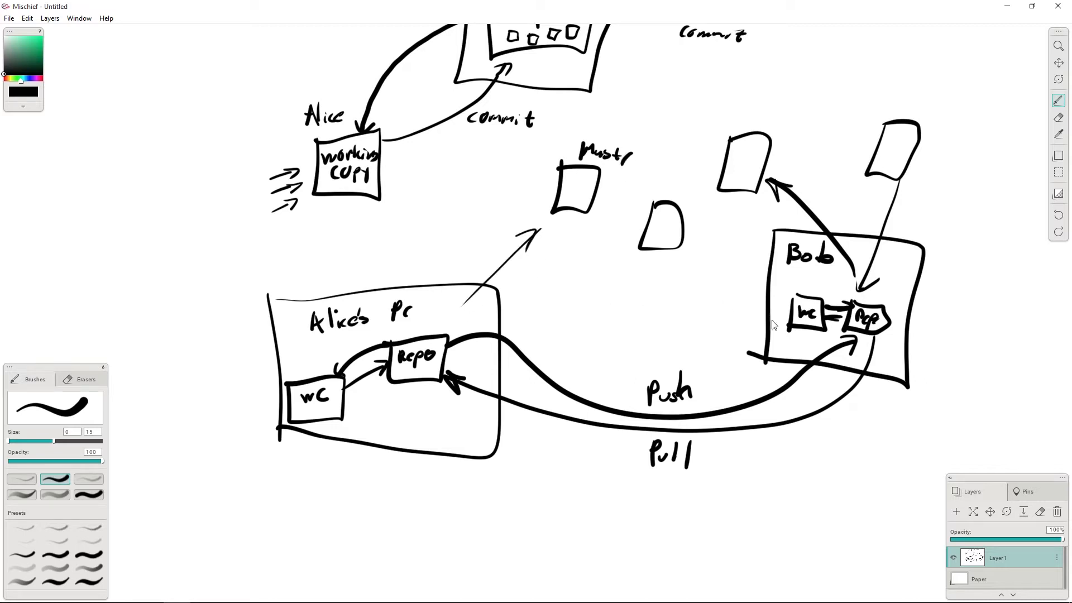
mouse_move(844, 306)
left_mouse_down()
mouse_move(591, 223)
mouse_move(602, 242)
left_mouse_up()
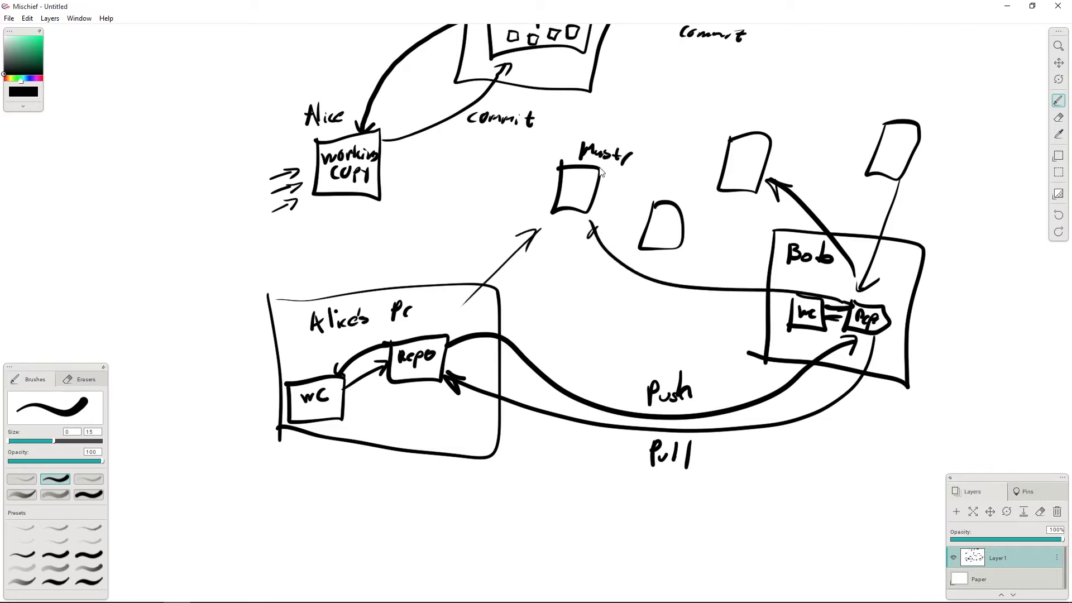
left_click_drag(627, 137, 664, 115)
left_click_drag(642, 119, 652, 134)
Step: Write "Github" in a frame above the additional repositories and draw arrows both ways between it and the first developer's repository
mouse_move(811, 64)
left_mouse_down()
mouse_move(810, 102)
mouse_move(829, 103)
left_mouse_up()
left_click_drag(817, 90, 874, 104)
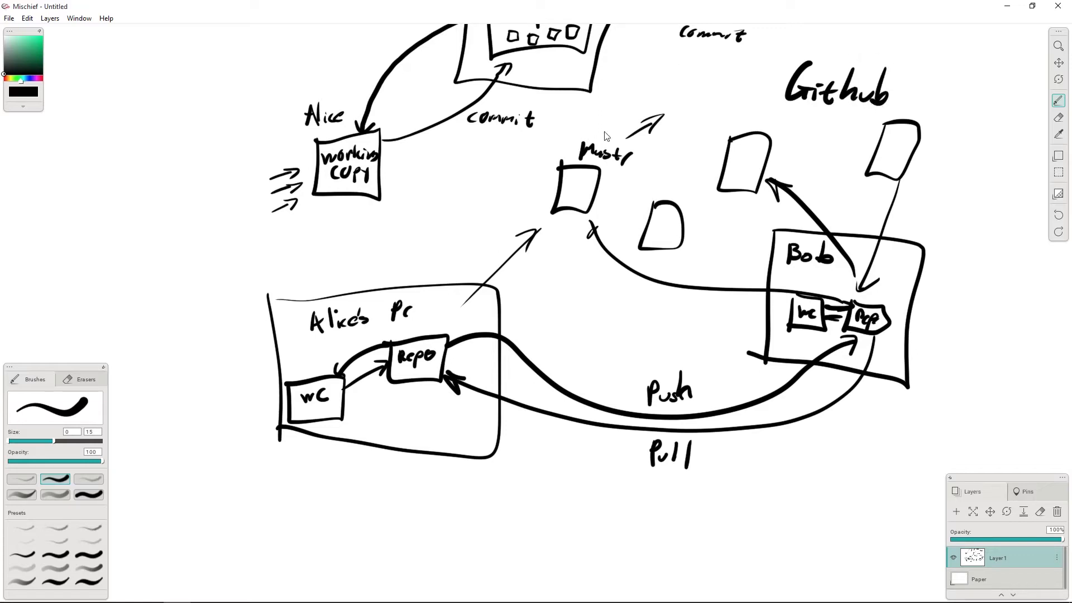
mouse_move(781, 53)
left_mouse_down()
mouse_move(897, 129)
mouse_move(784, 41)
left_mouse_up()
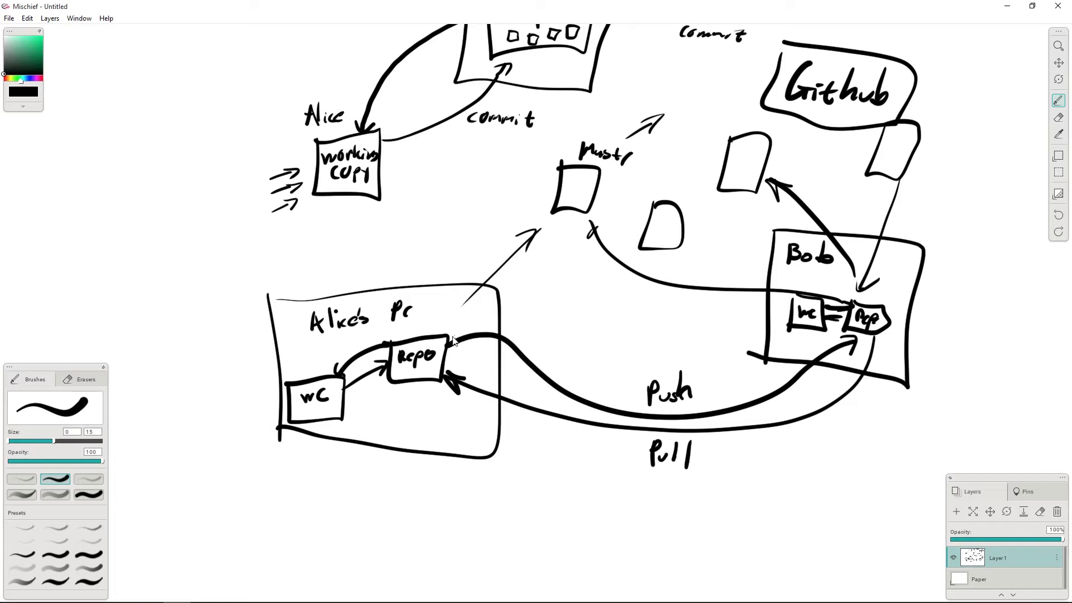
mouse_move(453, 341)
left_mouse_down()
mouse_move(753, 161)
mouse_move(743, 152)
left_mouse_up()
mouse_move(831, 129)
left_mouse_down()
mouse_move(475, 323)
mouse_move(500, 316)
left_mouse_up()
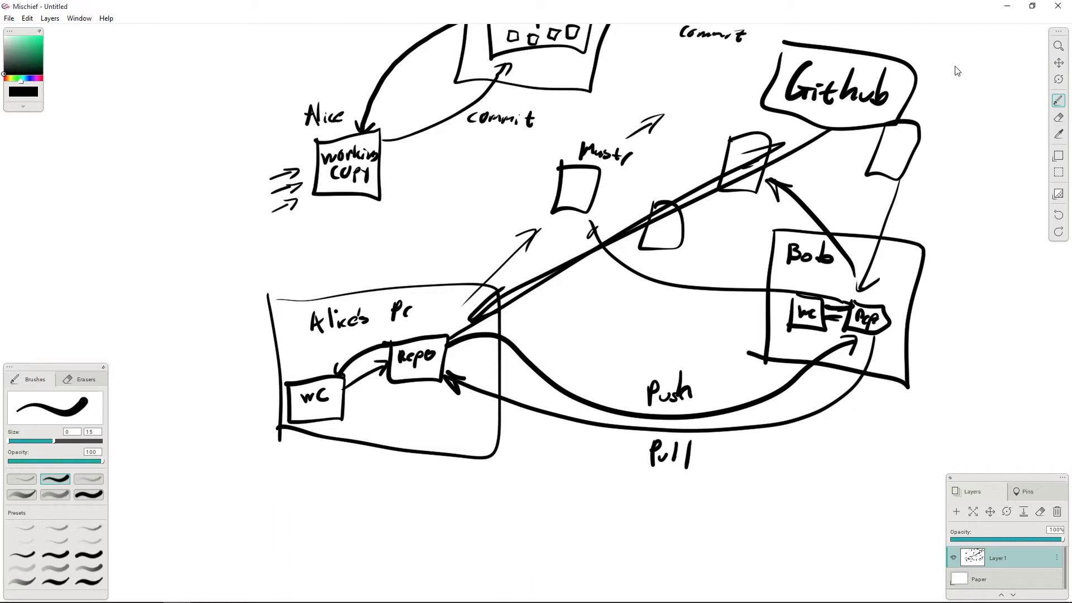
mouse_move(942, 63)
left_mouse_down()
mouse_move(956, 83)
mouse_move(970, 60)
mouse_move(985, 62)
mouse_move(987, 96)
left_mouse_up()
left_click_drag(999, 84, 988, 124)
Step: Minimize the drawing, switch to Chrome and bring up the GitHub profile page
left_click(1006, 6)
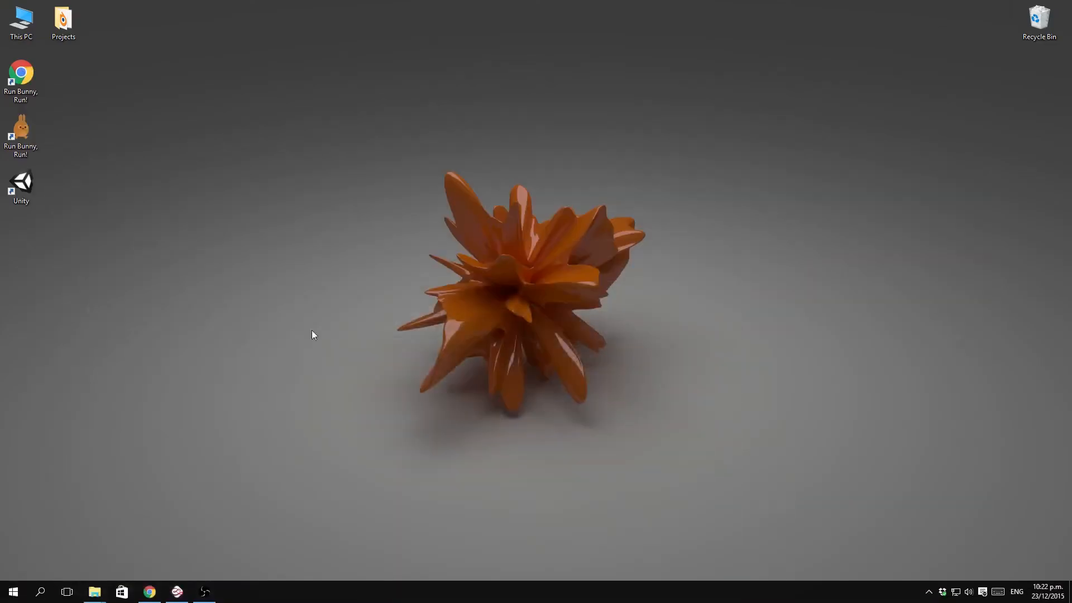
left_click(151, 590)
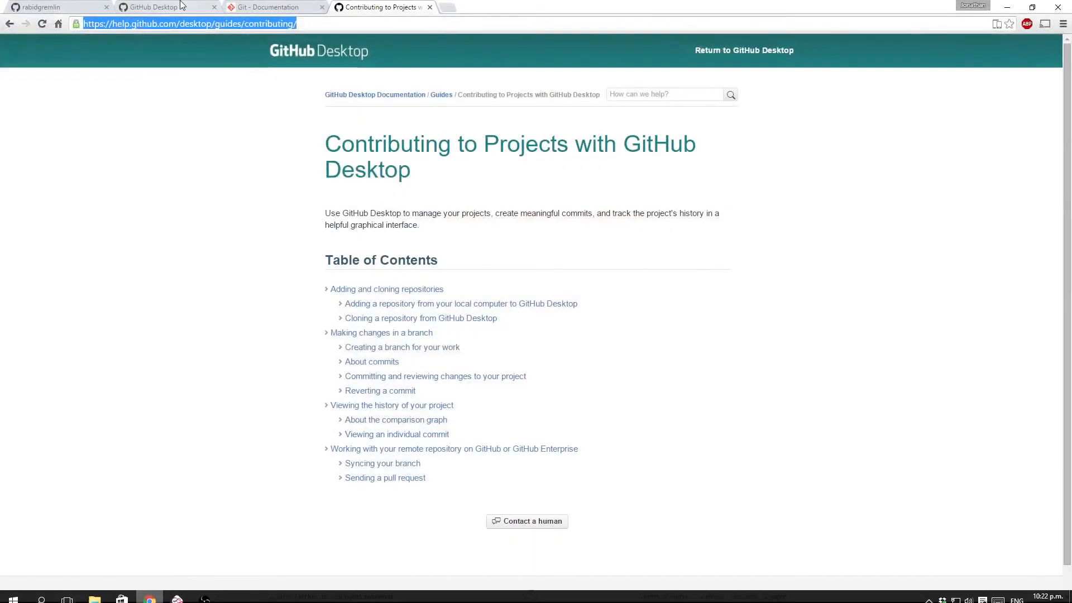
left_click(71, 5)
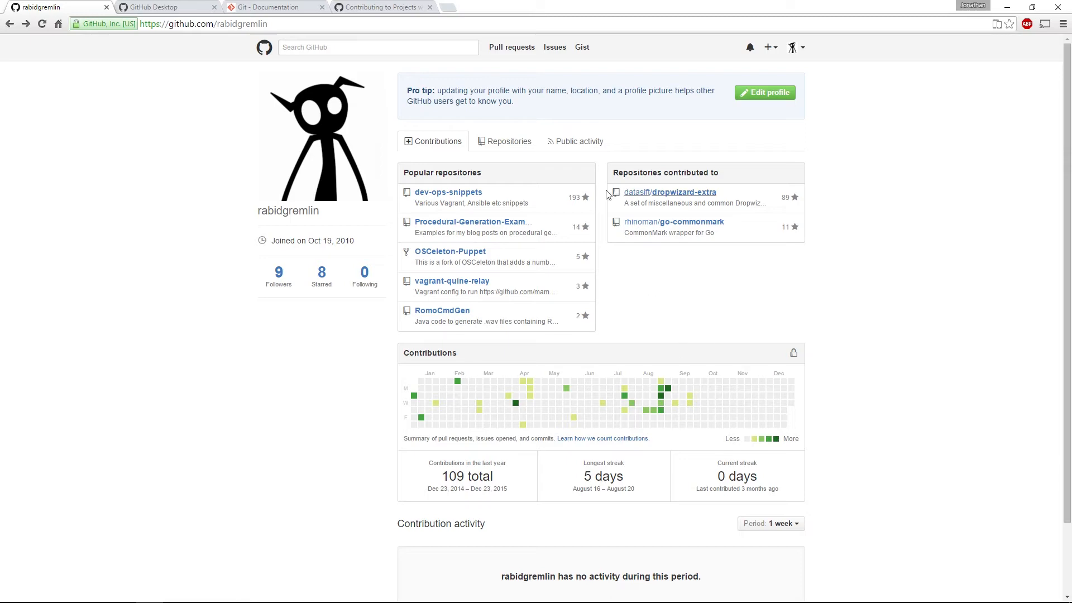
Step: Examine the GitHub Desktop download page and its workflow overview
left_click(155, 8)
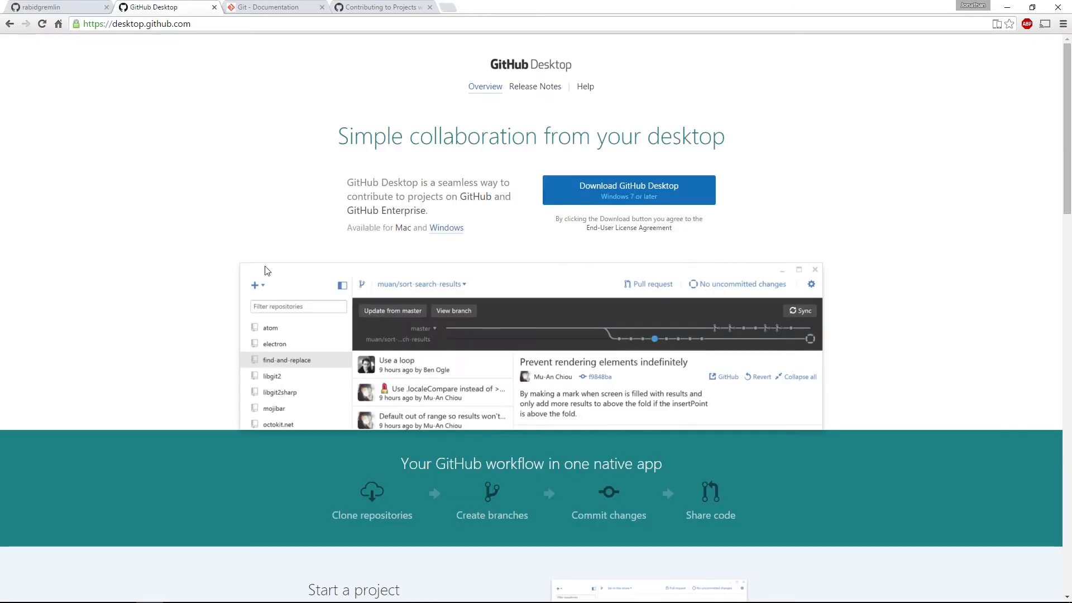
scroll(261, 270, "down", 2)
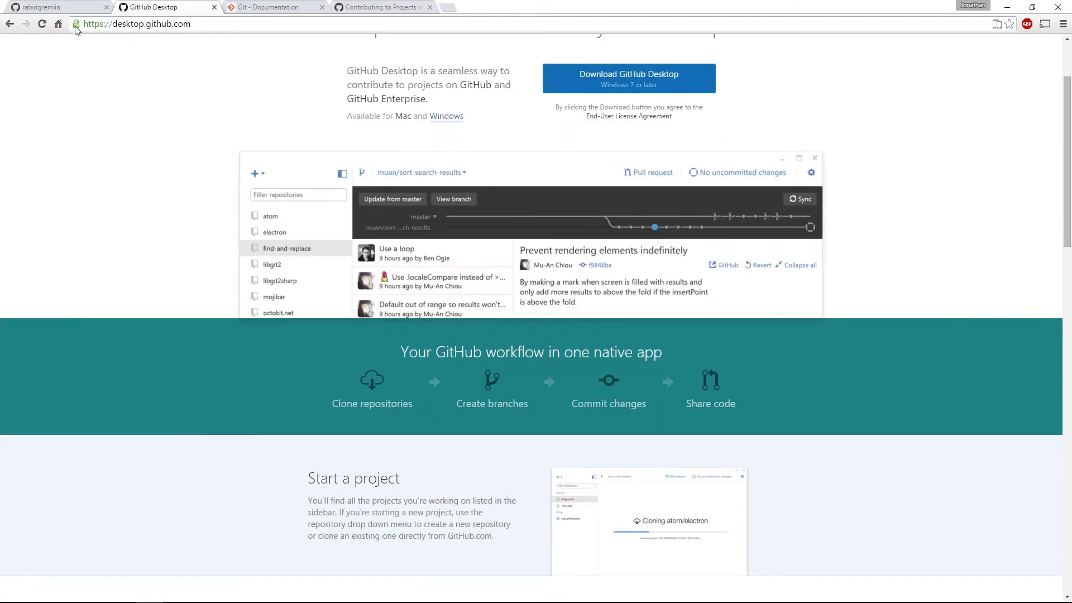
scroll(580, 213, "up", 2)
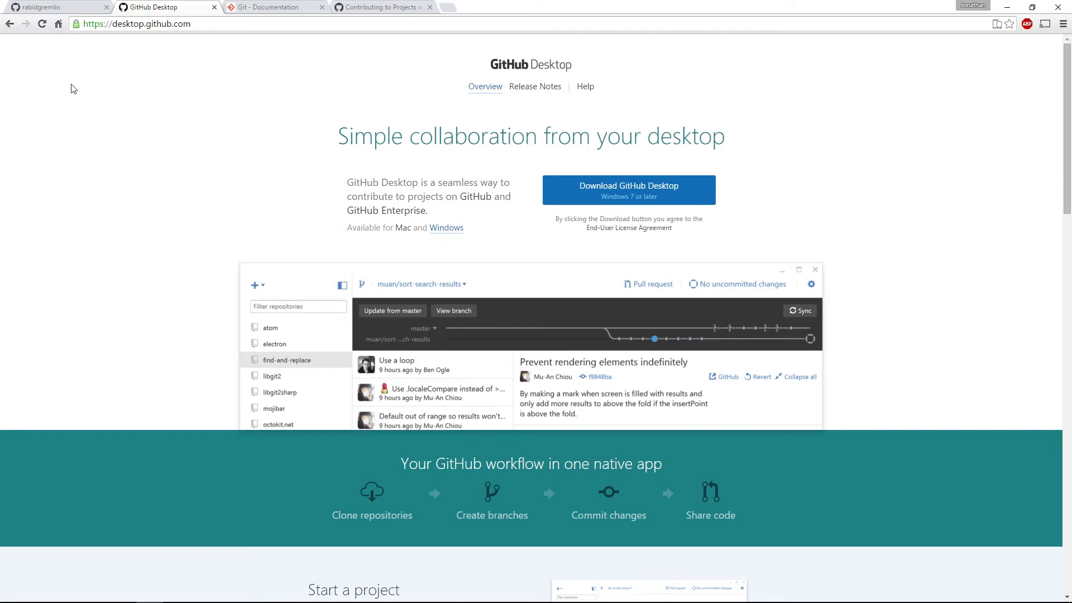
Step: Start a new repository from the GitHub profile page and name it BunnyRunTut
left_click(45, 7)
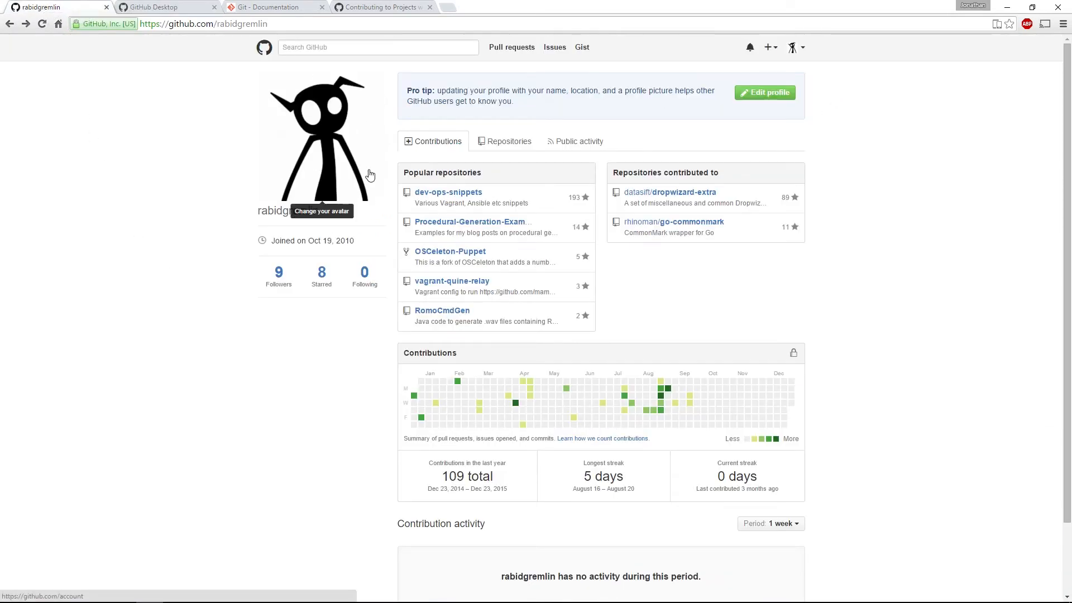
left_click(779, 51)
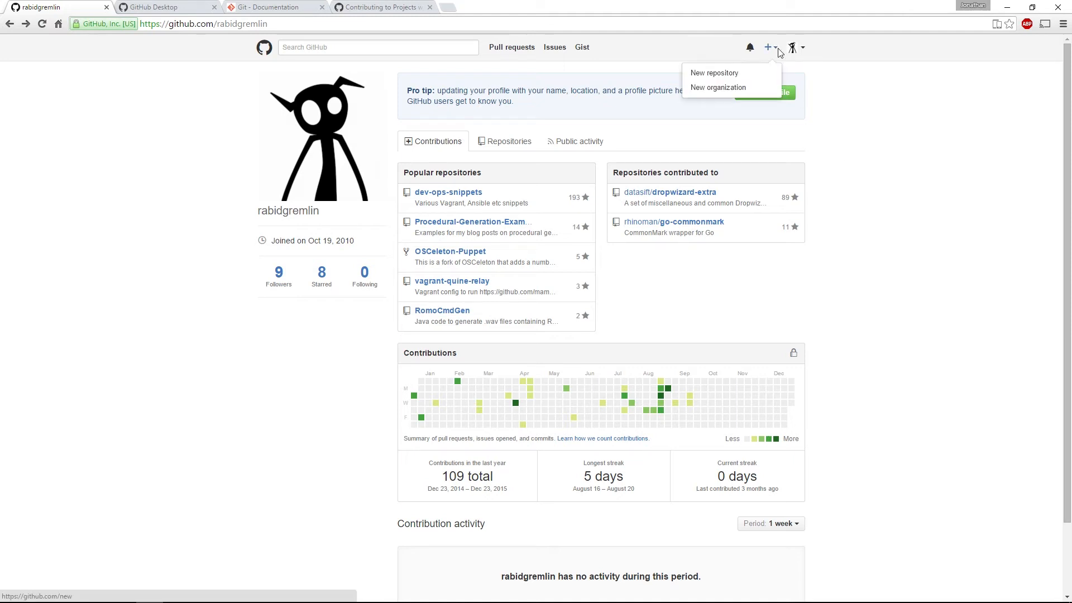
left_click(742, 73)
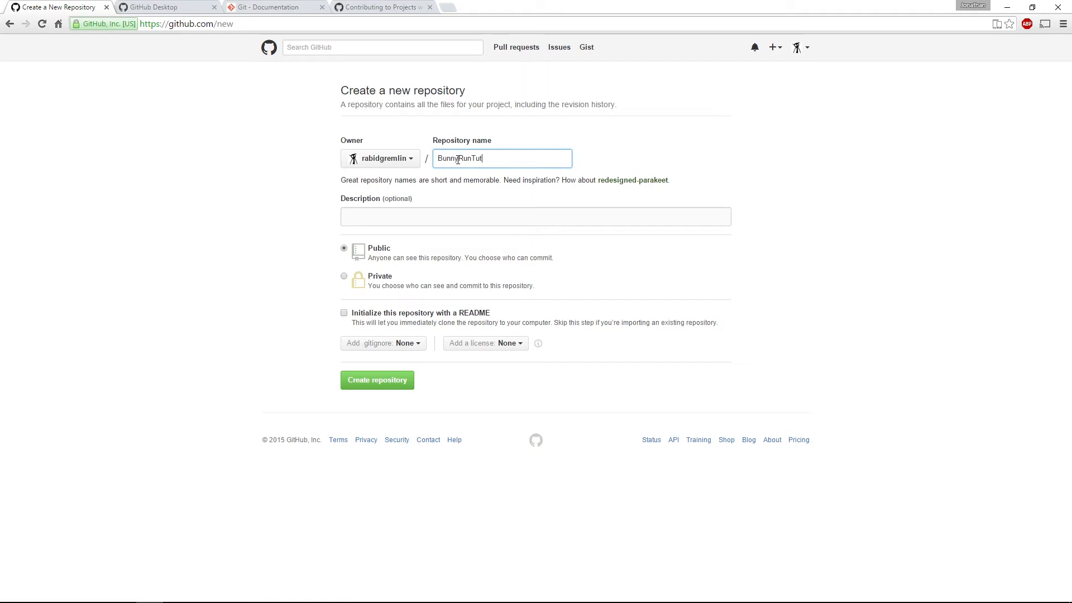
Step: Enter "Repo for the Run Bunny, Run! tutotrial" as the repository description
left_click(463, 212)
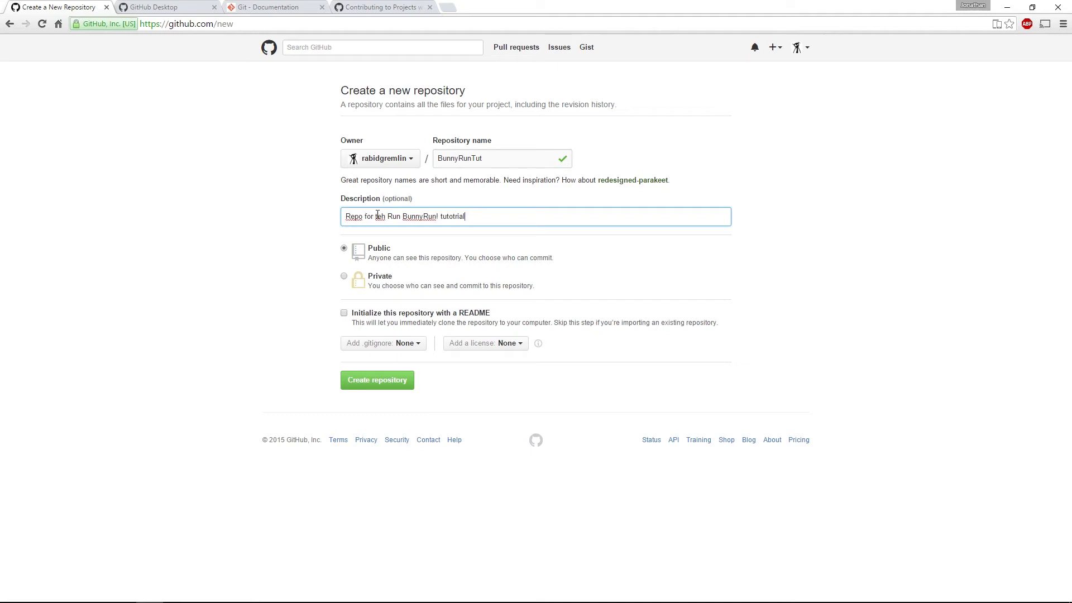
key("BackSpace")
key("BackSpace")
type("he")
type(",")
Step: Set the new repository to be initialized with a README and a Unity .gitignore
left_click(345, 314)
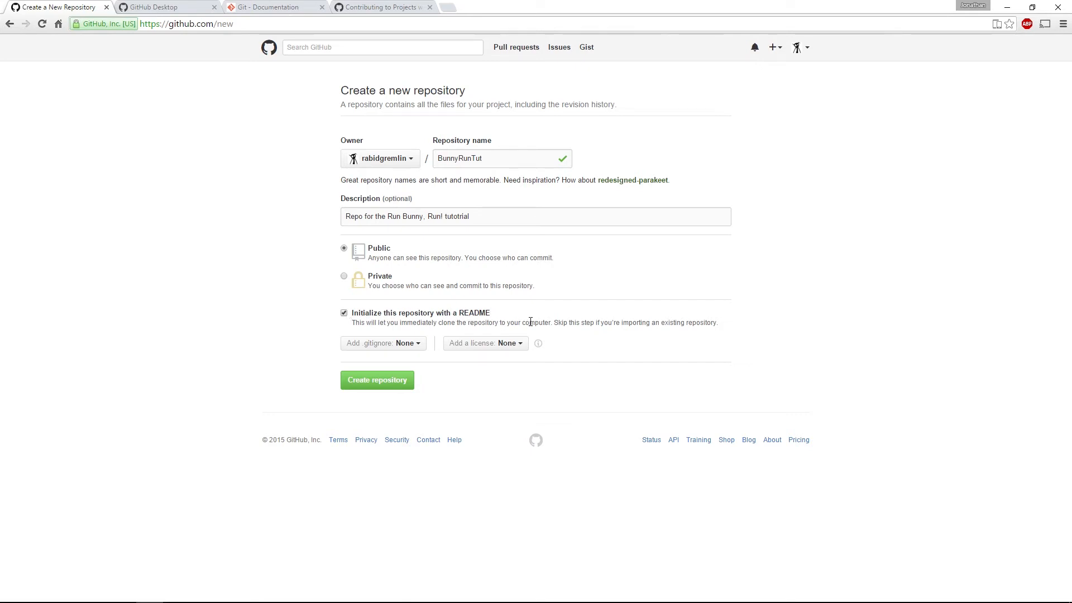
left_click(381, 350)
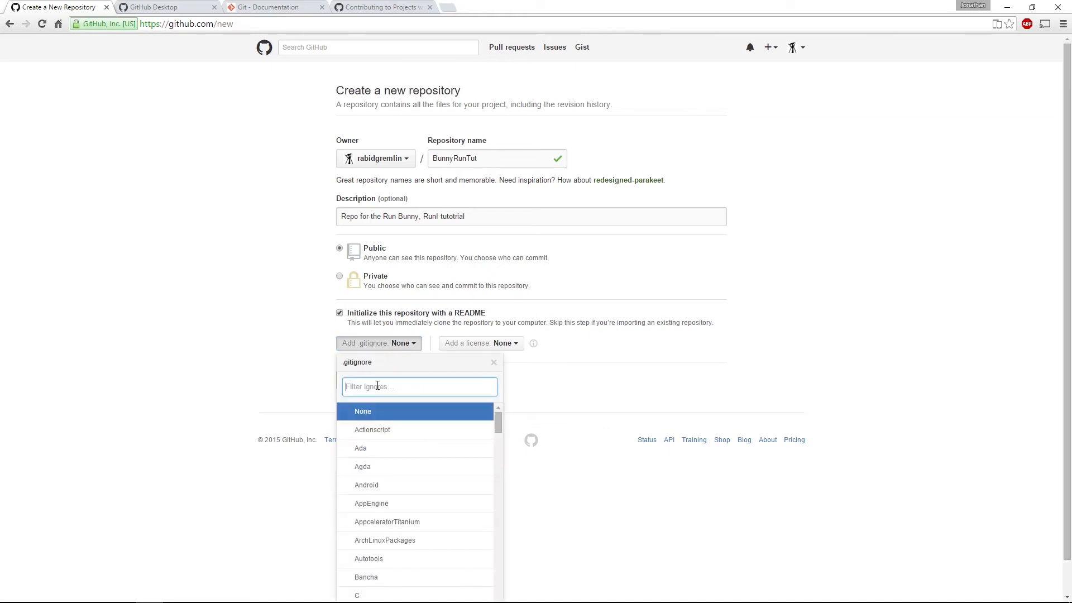
type("uni")
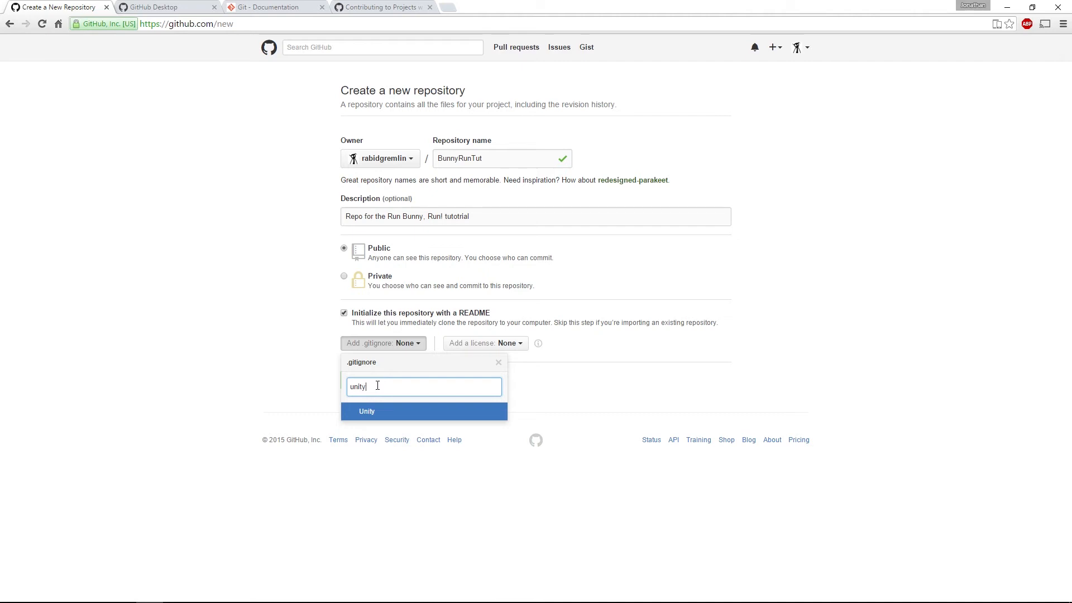
type("ty")
left_click(367, 413)
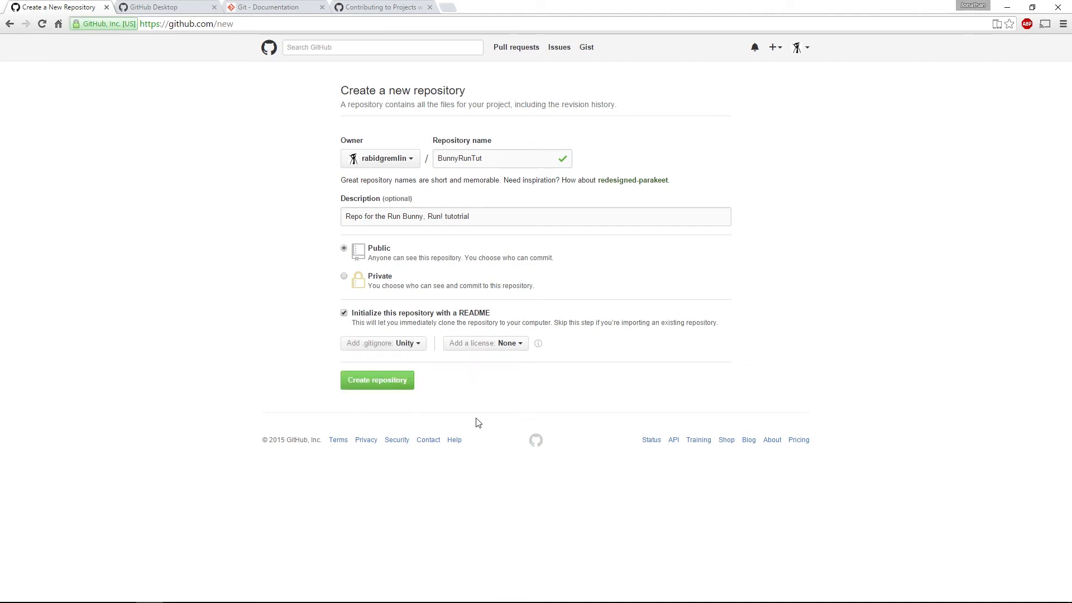
Step: Add the Apache License 2.0 and create the repository
left_click(483, 351)
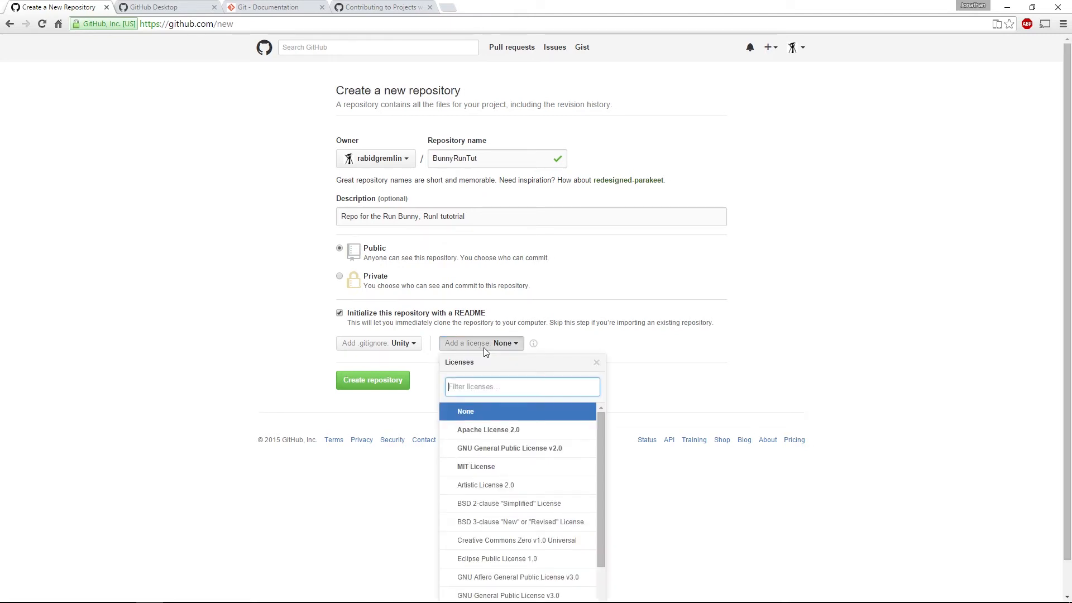
left_click(491, 433)
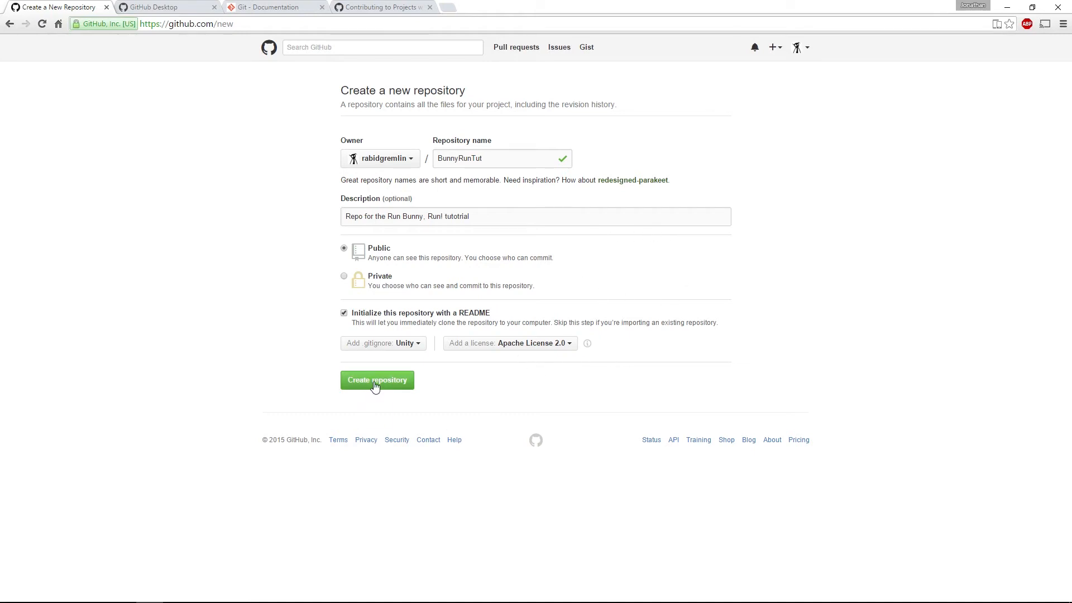
left_click(375, 385)
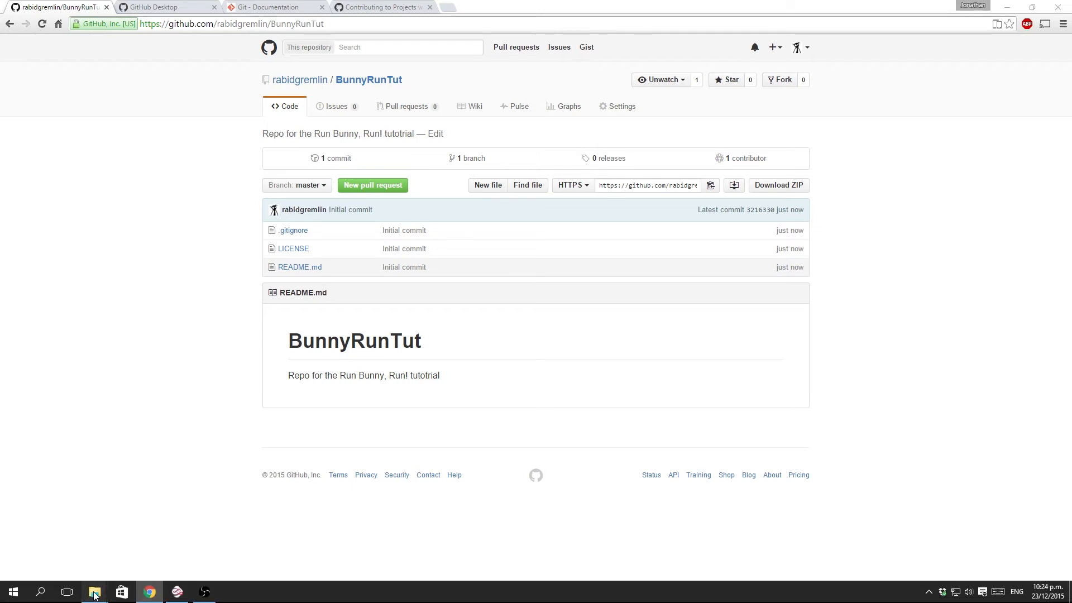
Step: Switch to File Explorer and rename the BunnyRunTut folder in D:\play as BunnyRunTut.old
mouse_move(95, 592)
left_click(80, 561)
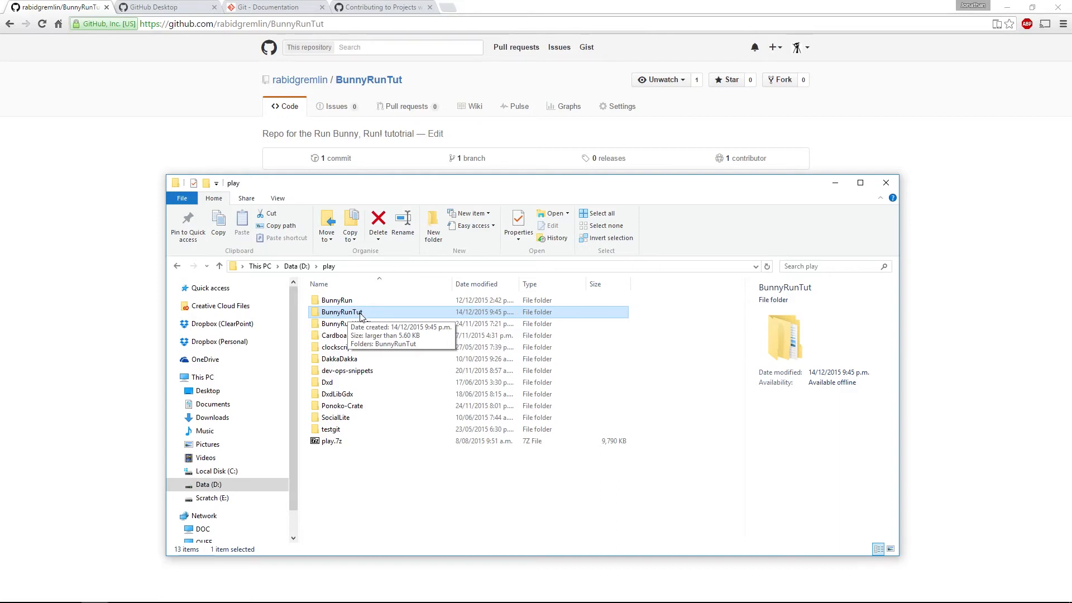
right_click(360, 316)
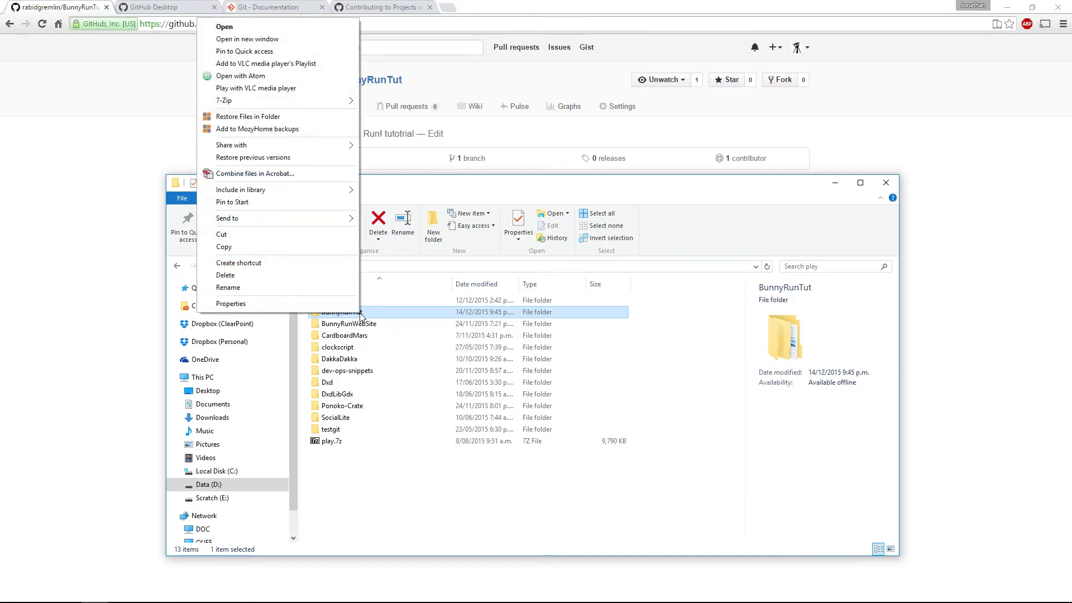
left_click(310, 286)
key("End")
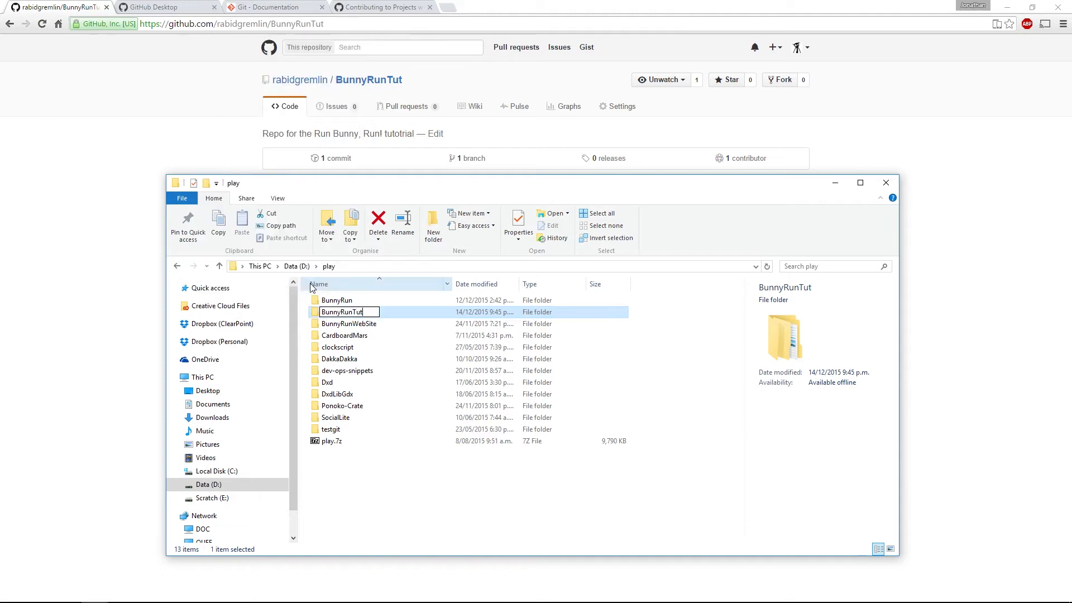
type(".old")
key("Return")
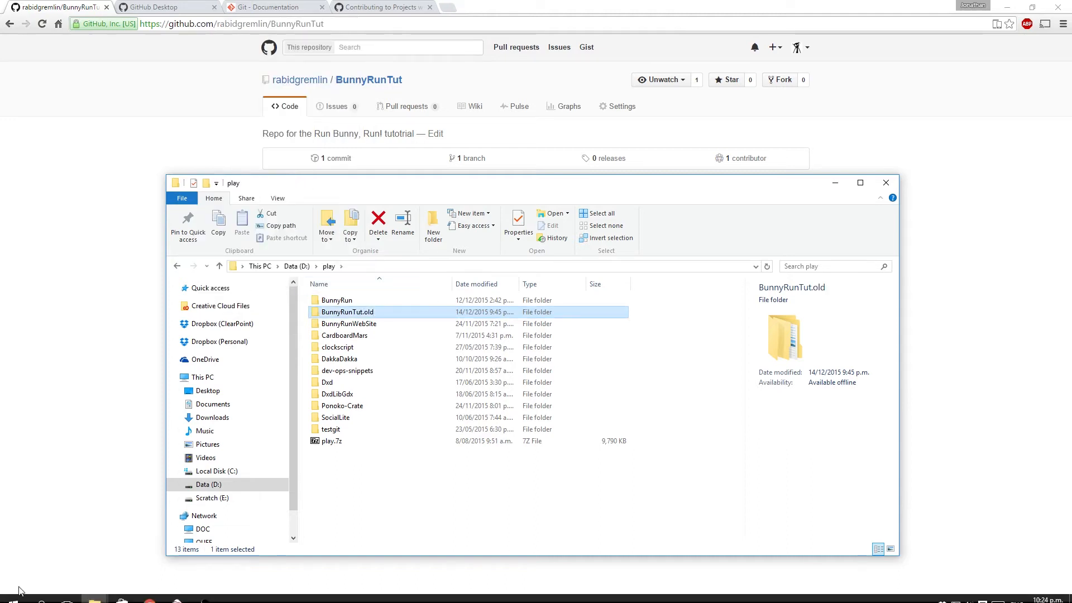
Step: Launch the GitHub desktop app and bring its window up over the repository page in Chrome
left_click(14, 592)
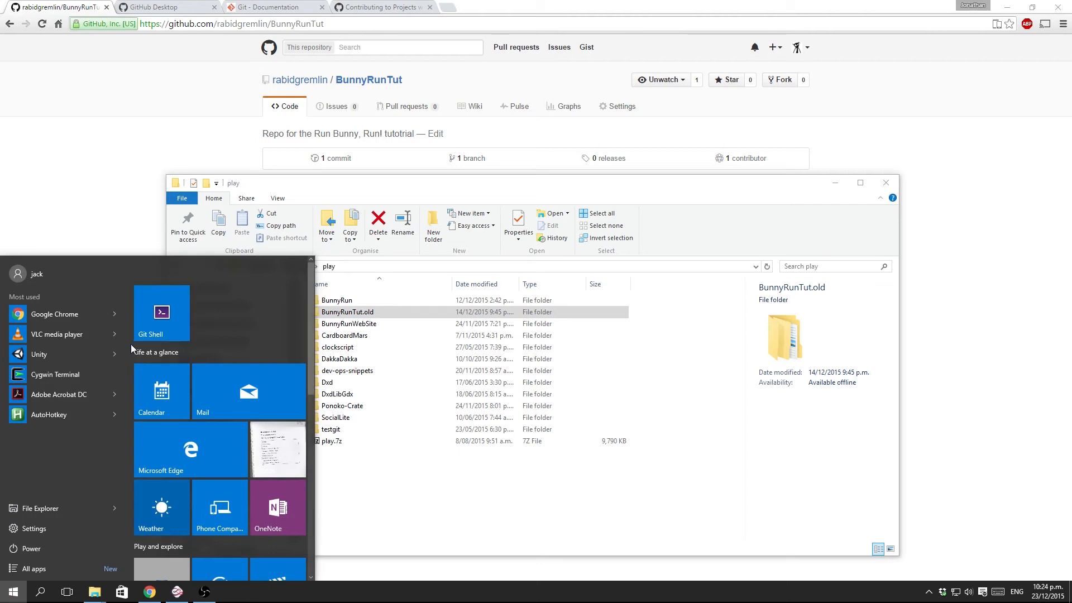
type("git")
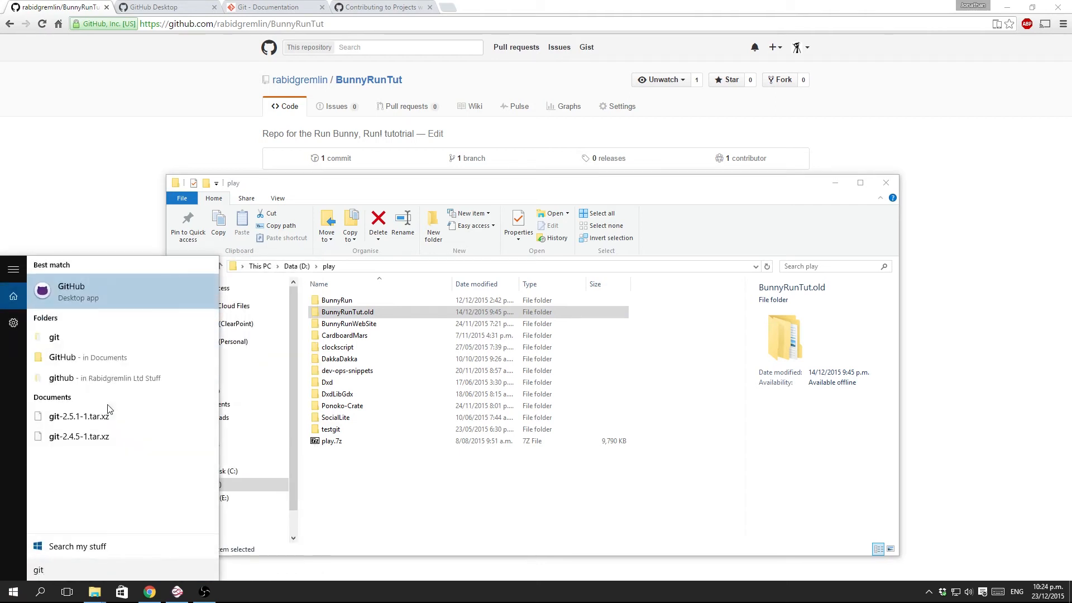
key("Return")
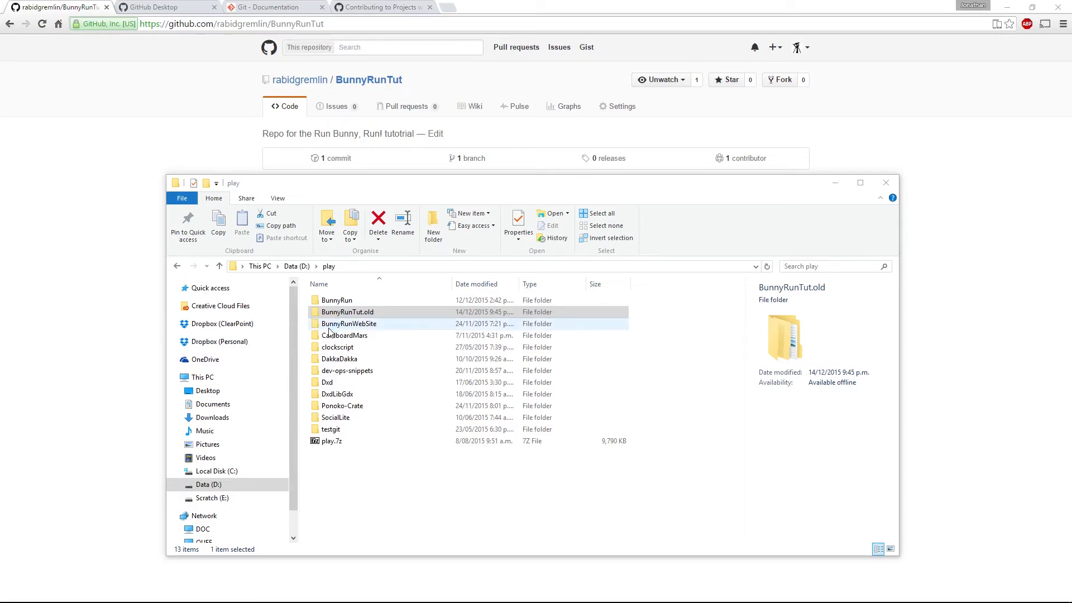
left_click(54, 9)
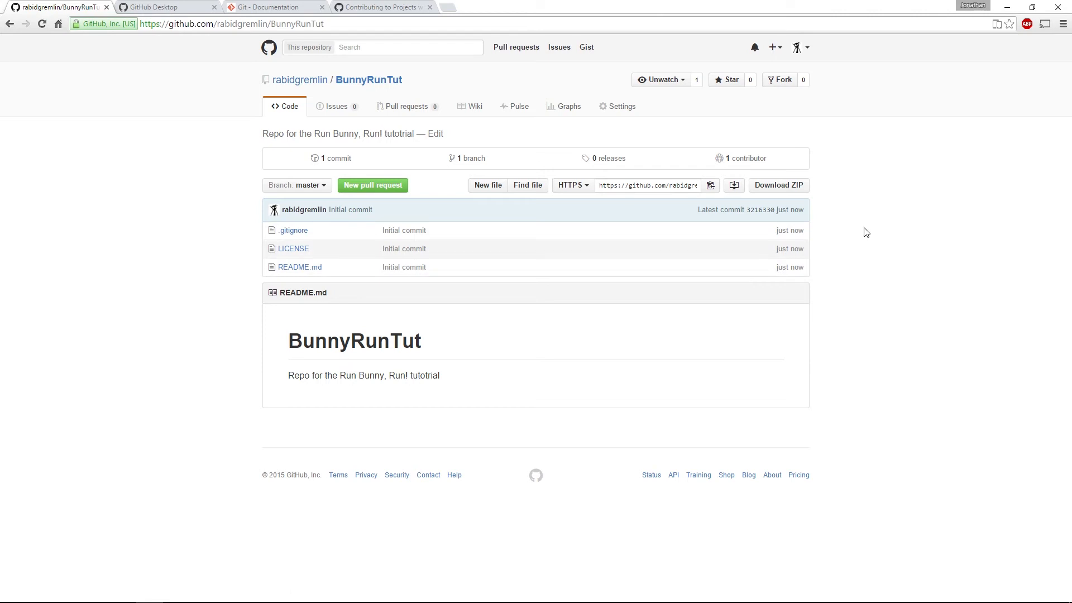
mouse_move(418, 600)
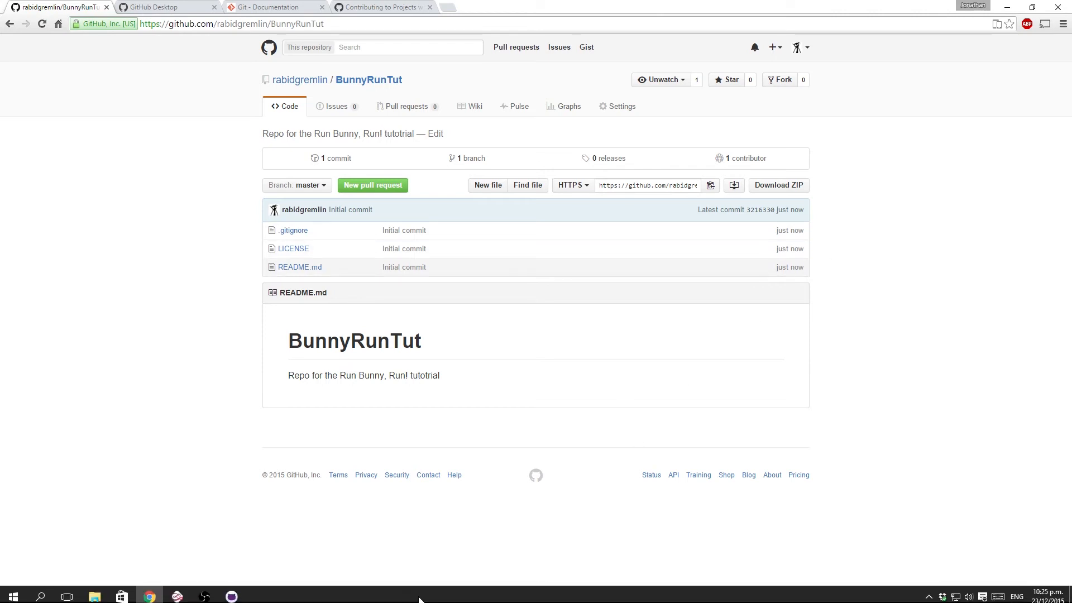
left_click(231, 592)
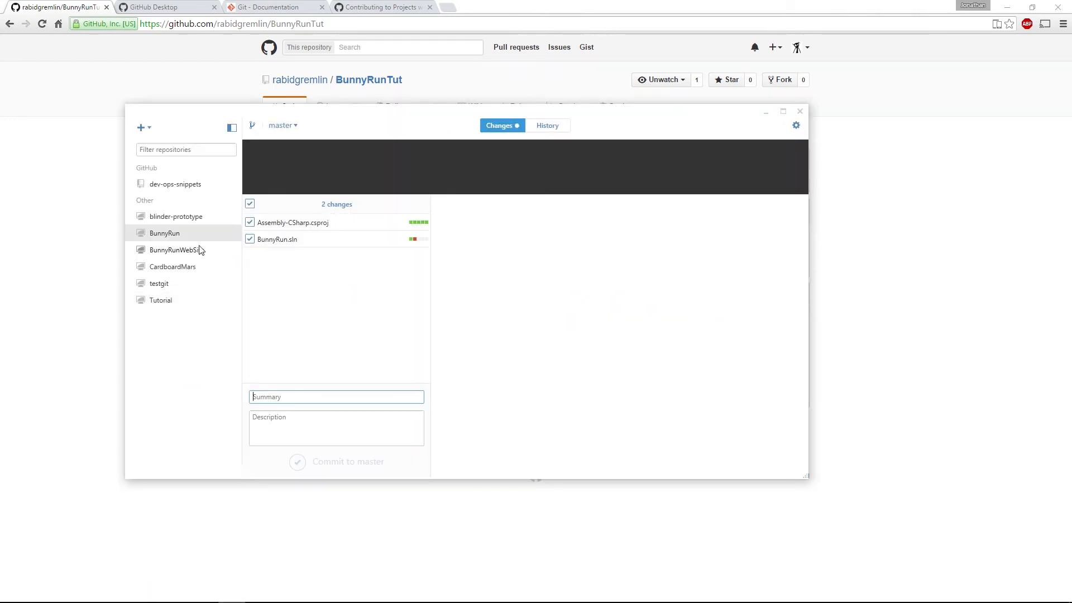
Step: Clone the BunnyRunTut repository into the play folder on the Data (D:) drive
left_click(150, 129)
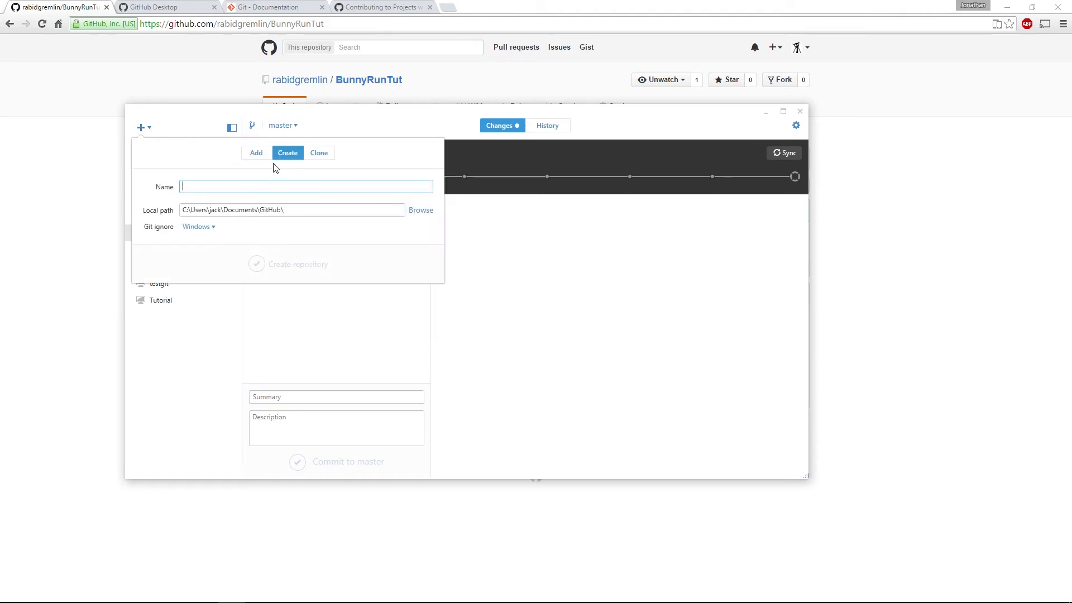
left_click(323, 159)
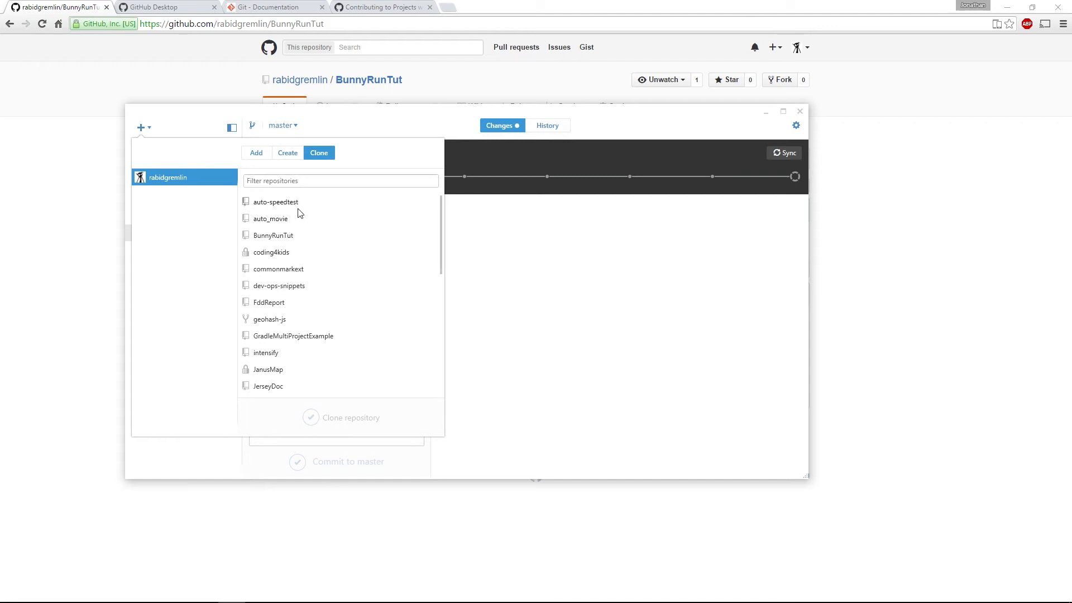
left_click(265, 240)
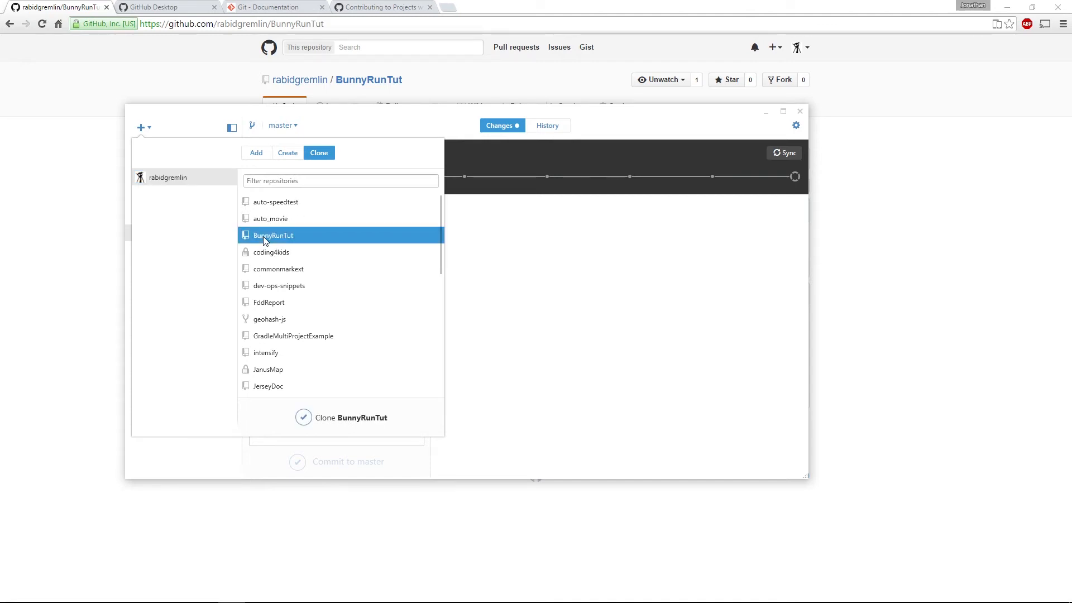
left_click(309, 418)
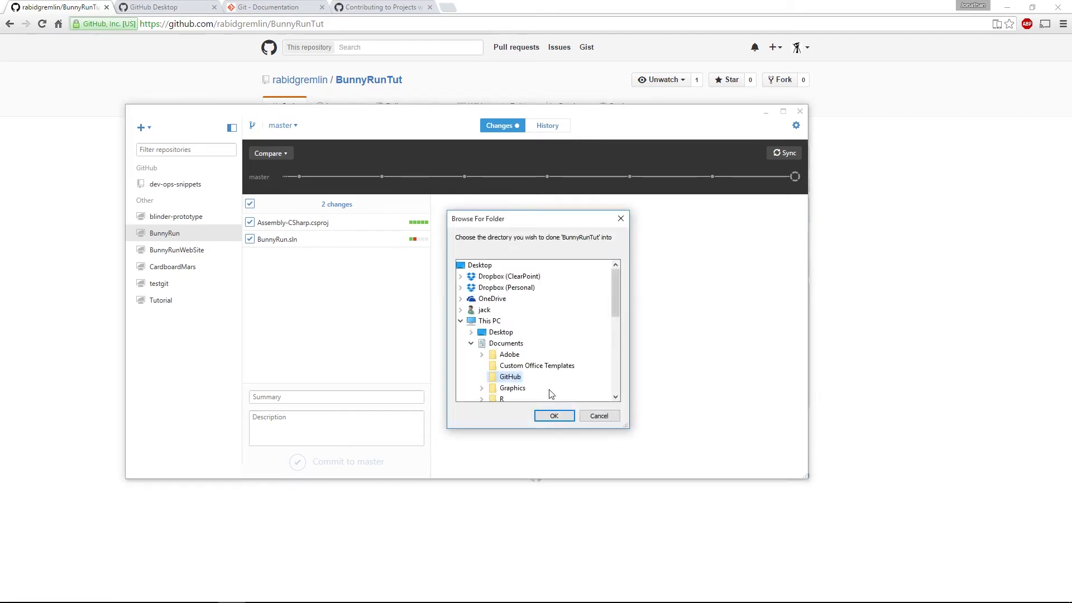
left_click_drag(619, 306, 616, 363)
left_click(471, 342)
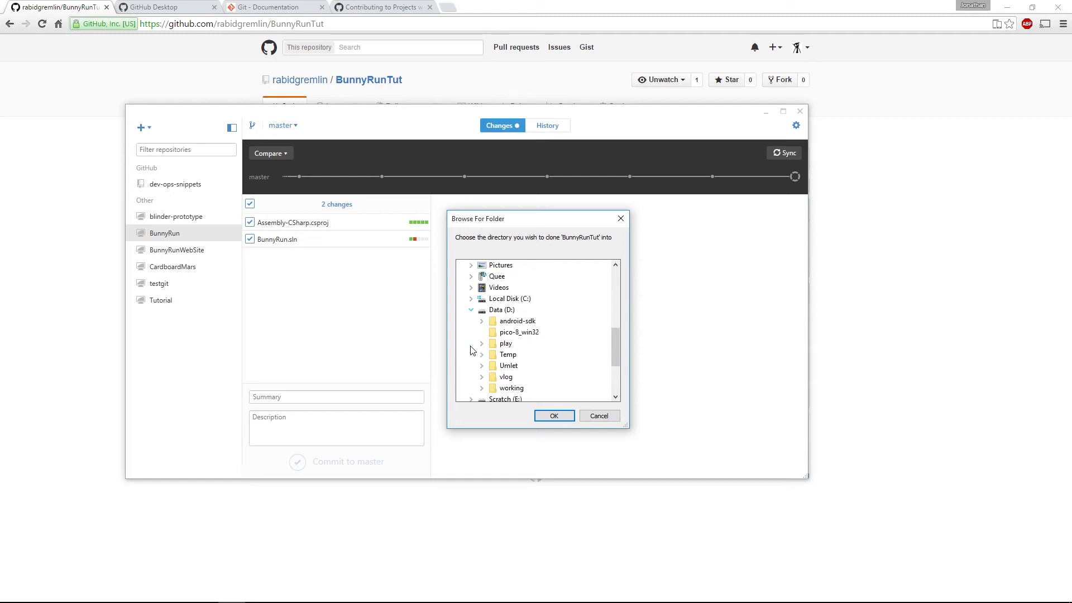
double_click(507, 344)
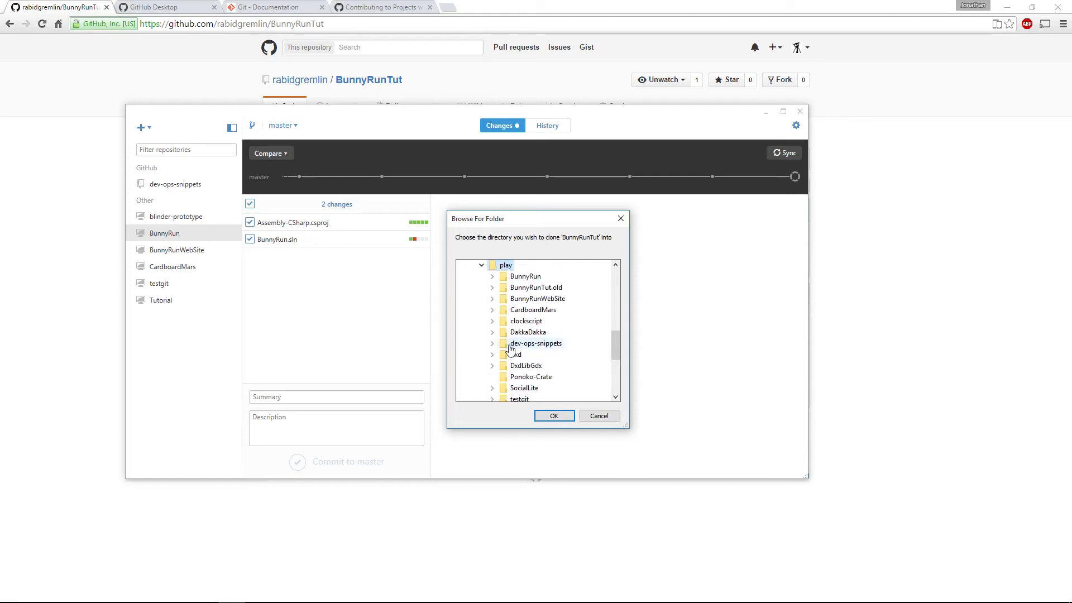
left_click(554, 416)
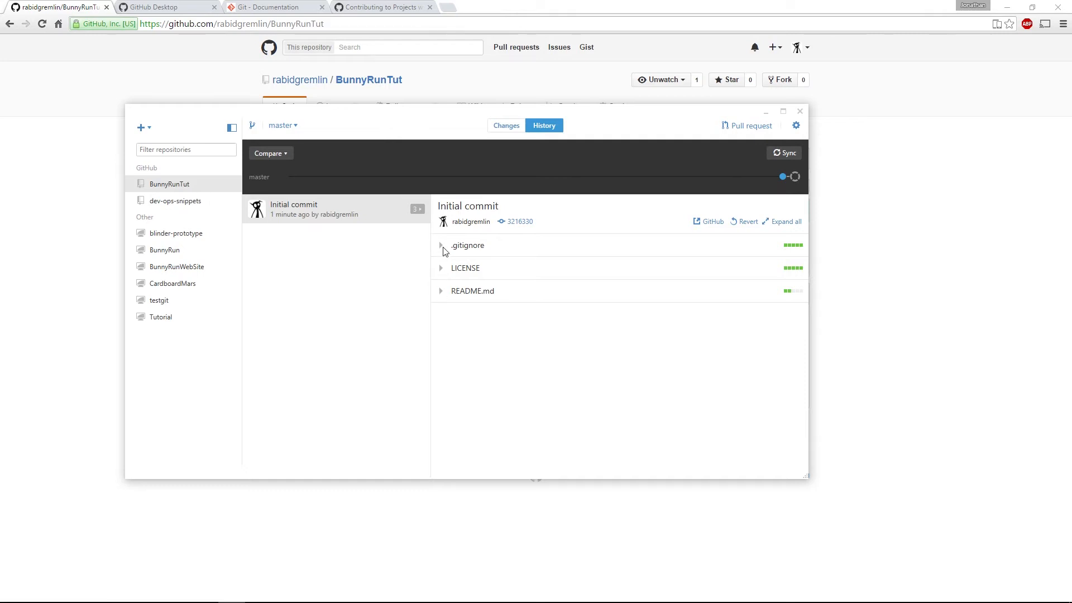
Step: Examine the .gitignore, LICENSE and README.md entries in the initial commit
left_click(442, 249)
left_click(442, 249)
left_click(441, 269)
left_click(441, 269)
left_click(441, 291)
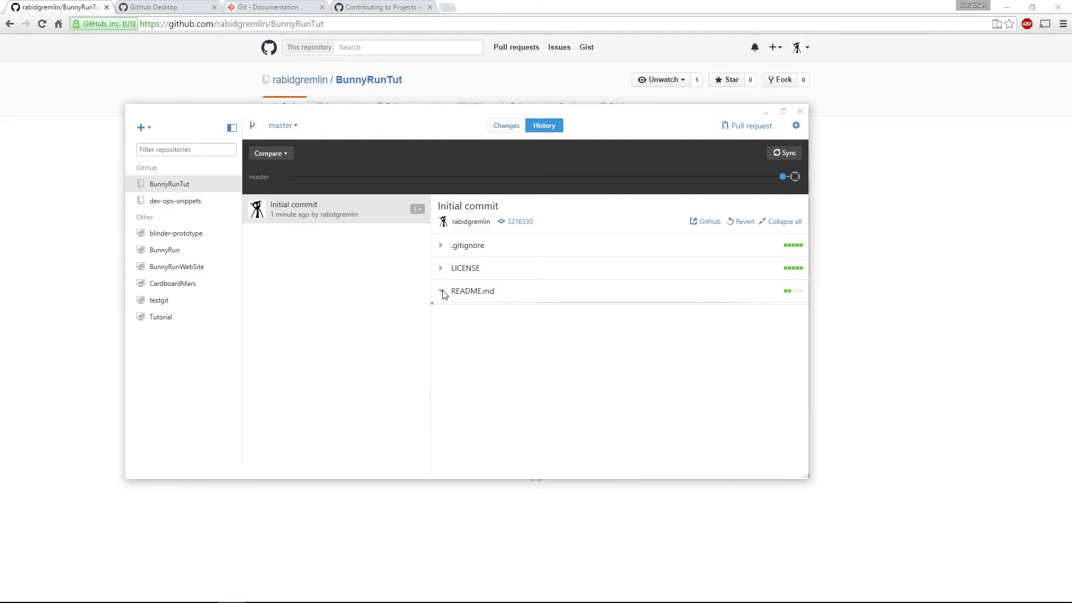
left_click(442, 291)
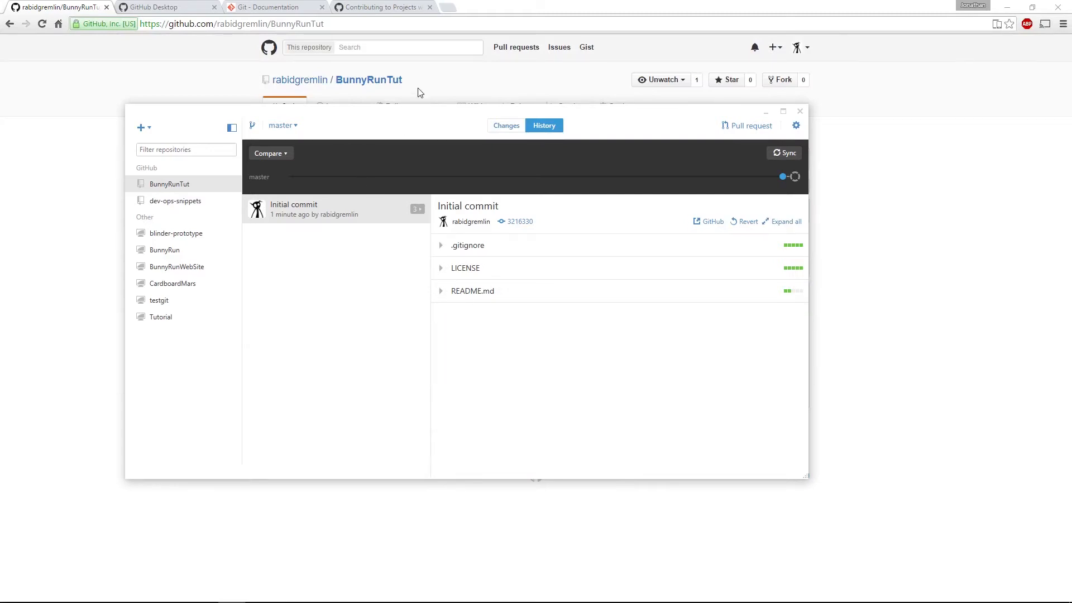
Step: Switch to File Explorer and examine the cloned BunnyRunTut folder and its .git subfolder
mouse_move(66, 599)
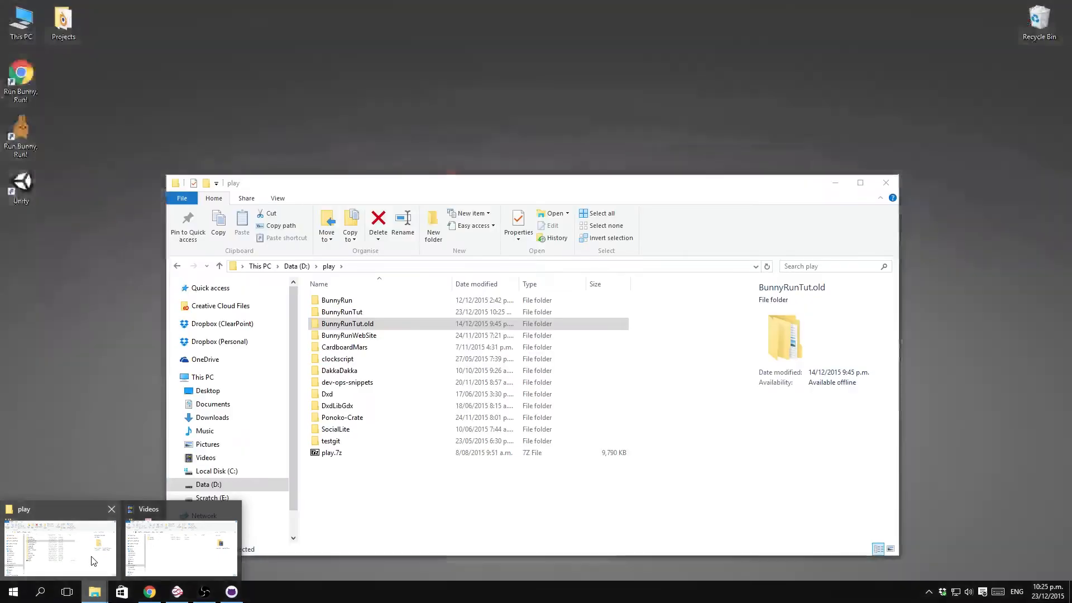
left_click(93, 560)
double_click(351, 312)
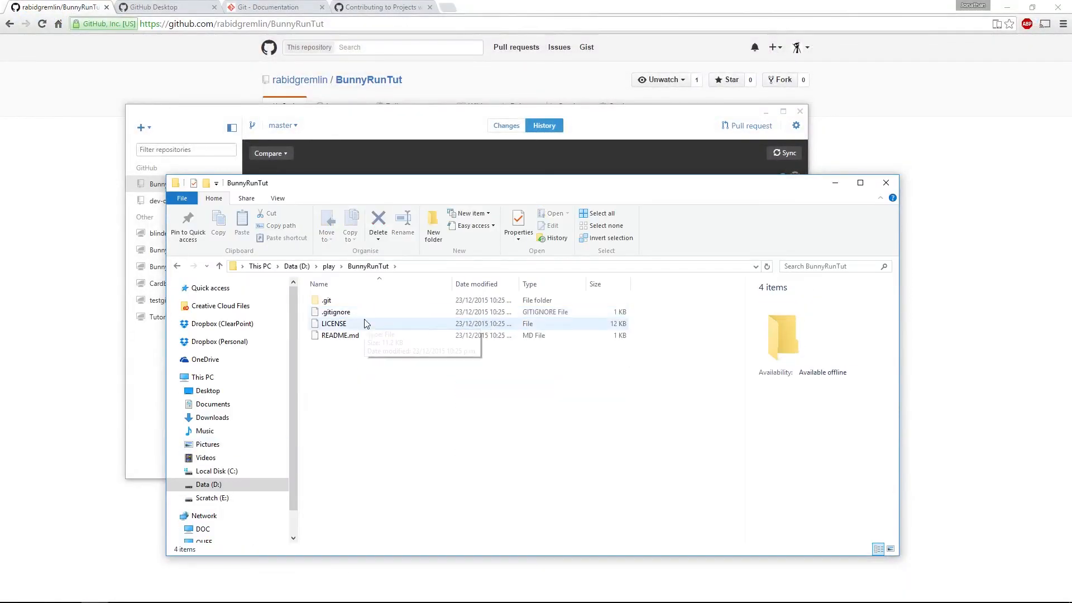
double_click(328, 301)
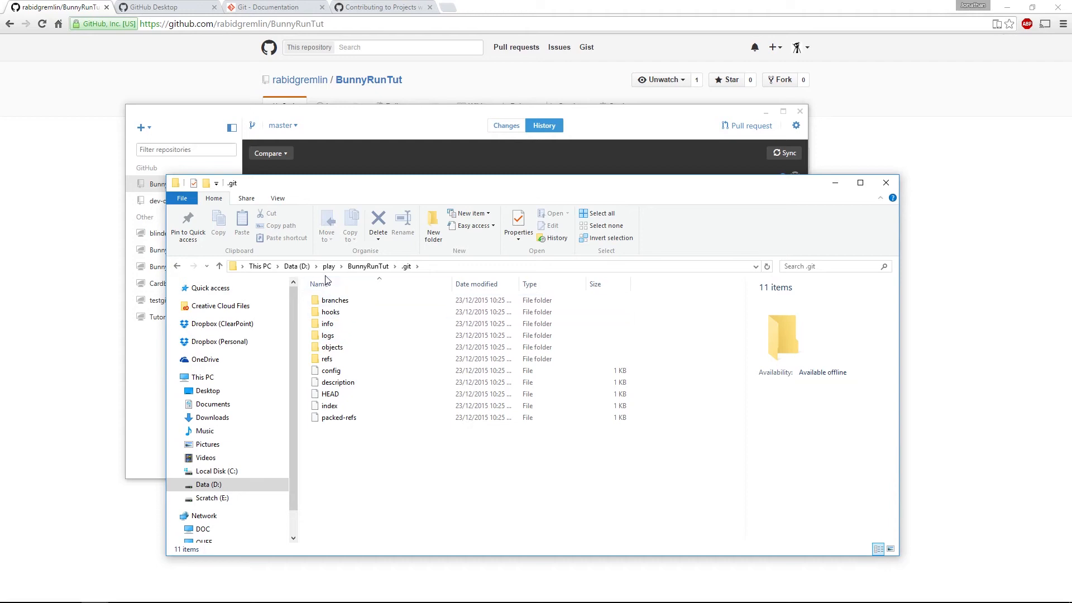
left_click(367, 266)
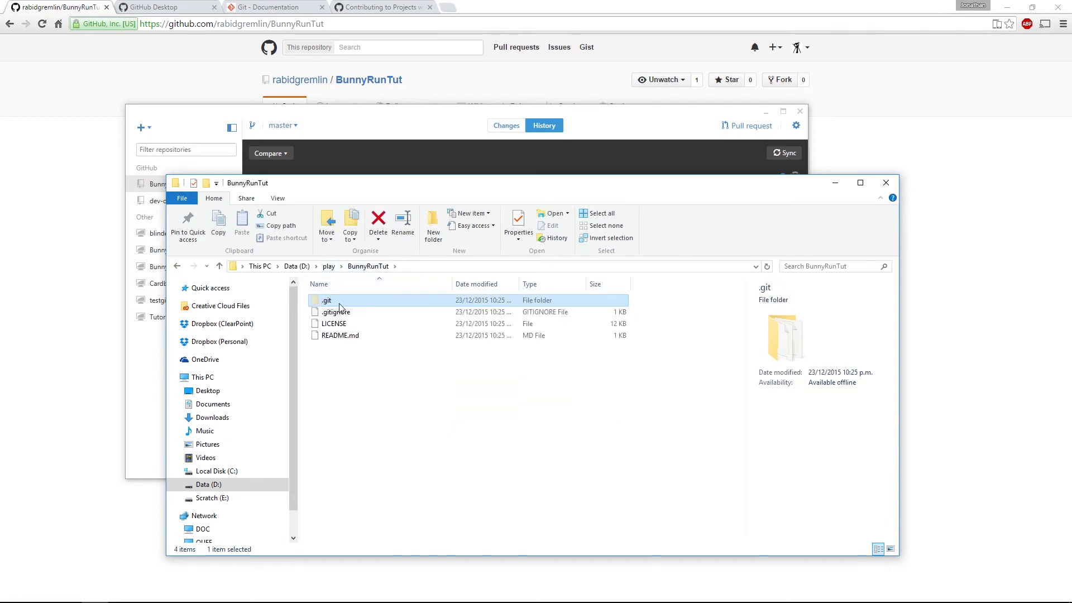
Step: Copy all project files and folders from BunnyRunTut.old\BunnyRunTut into the cloned BunnyRunTut folder in play
left_click(328, 266)
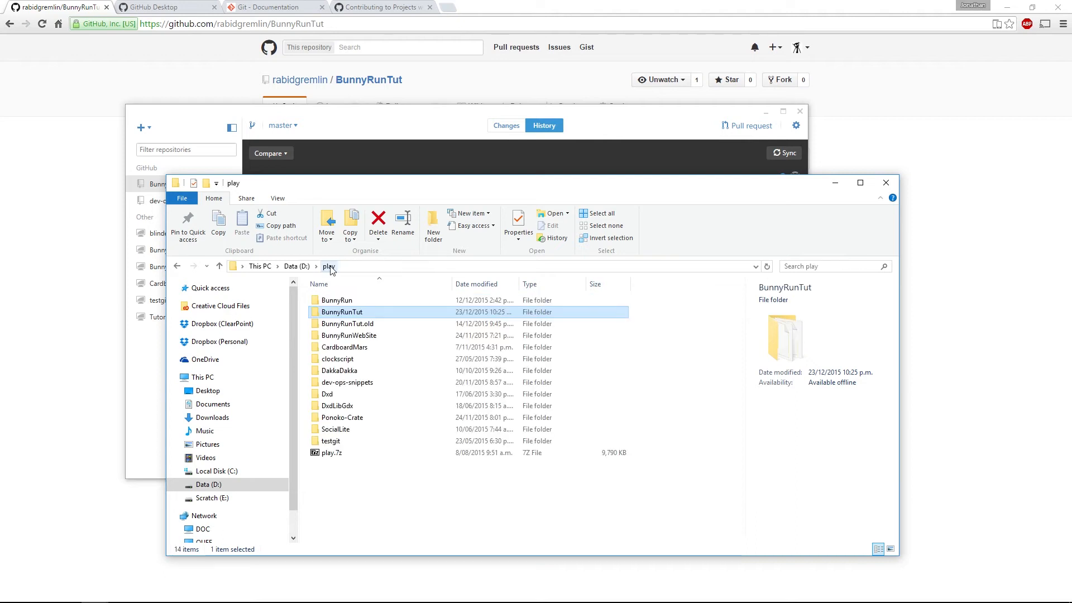
double_click(357, 324)
left_click(348, 305)
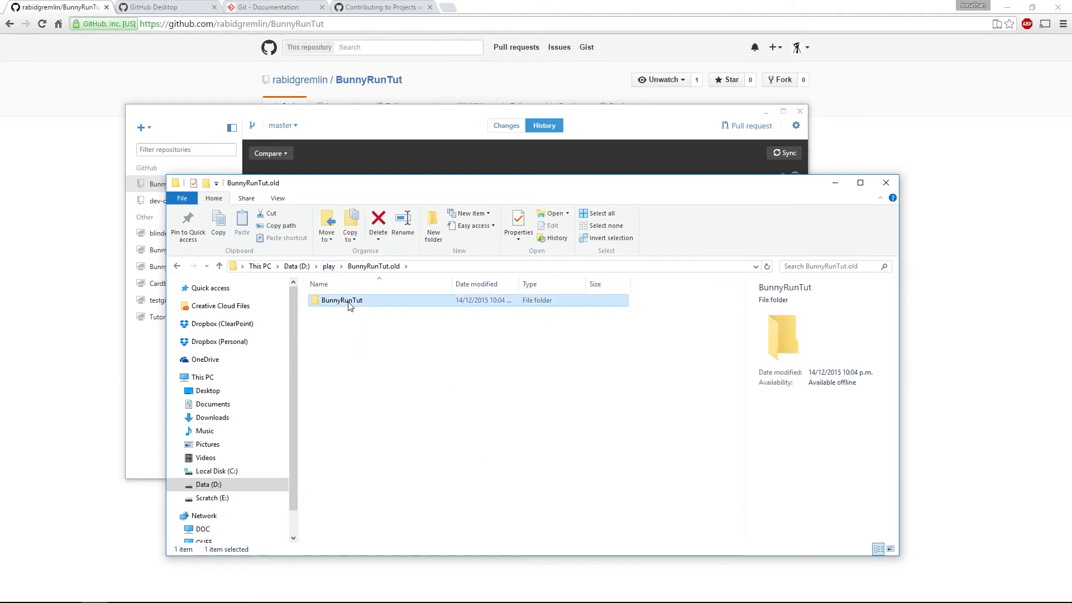
double_click(348, 304)
left_click_drag(362, 418, 315, 299)
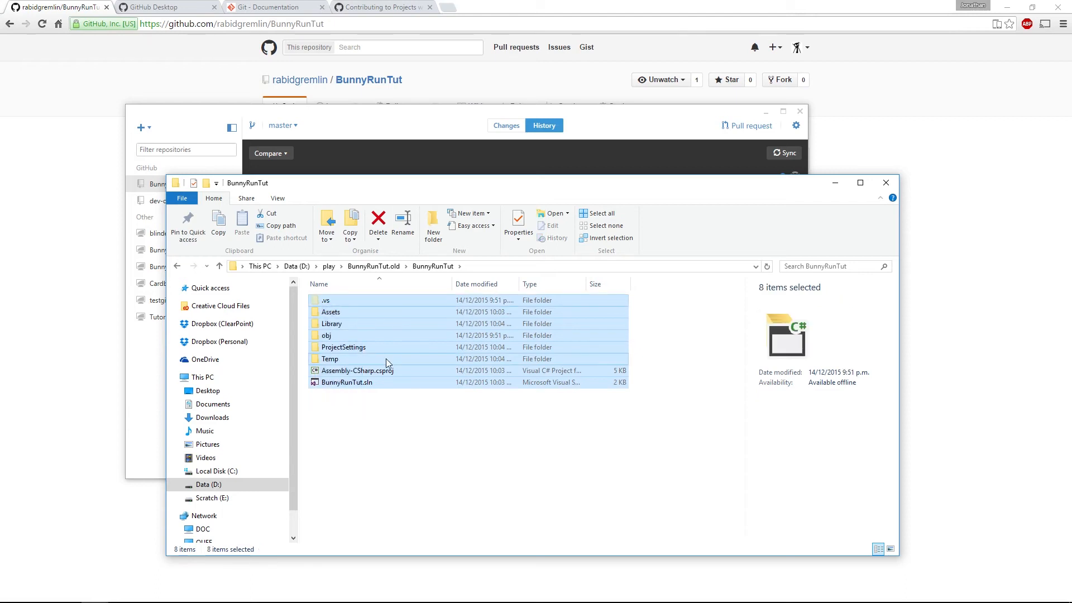
key("ctrl+c")
left_click(328, 266)
double_click(387, 314)
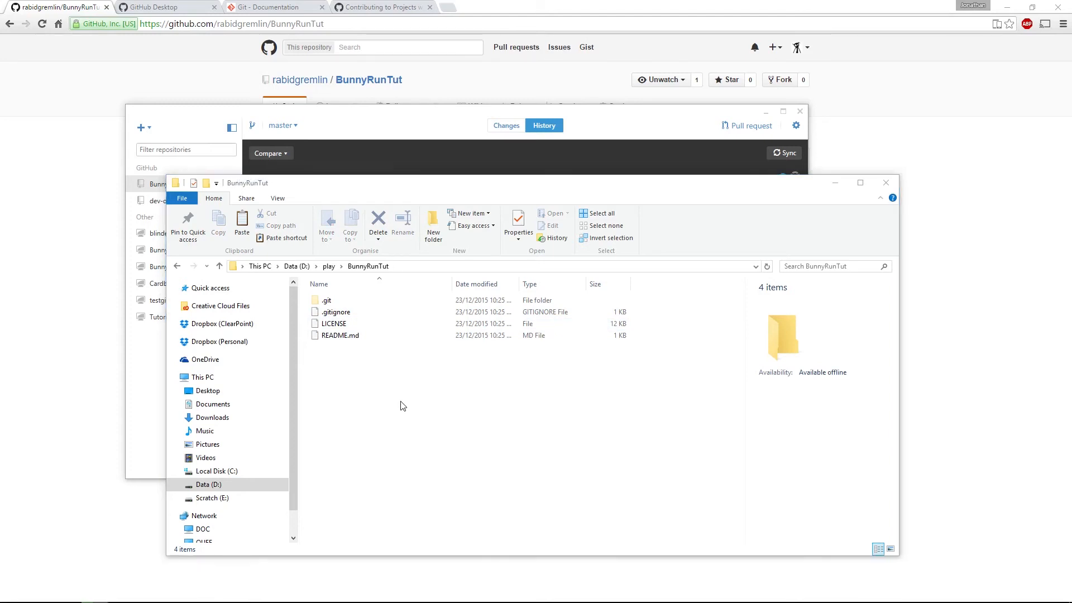
key("ctrl+v")
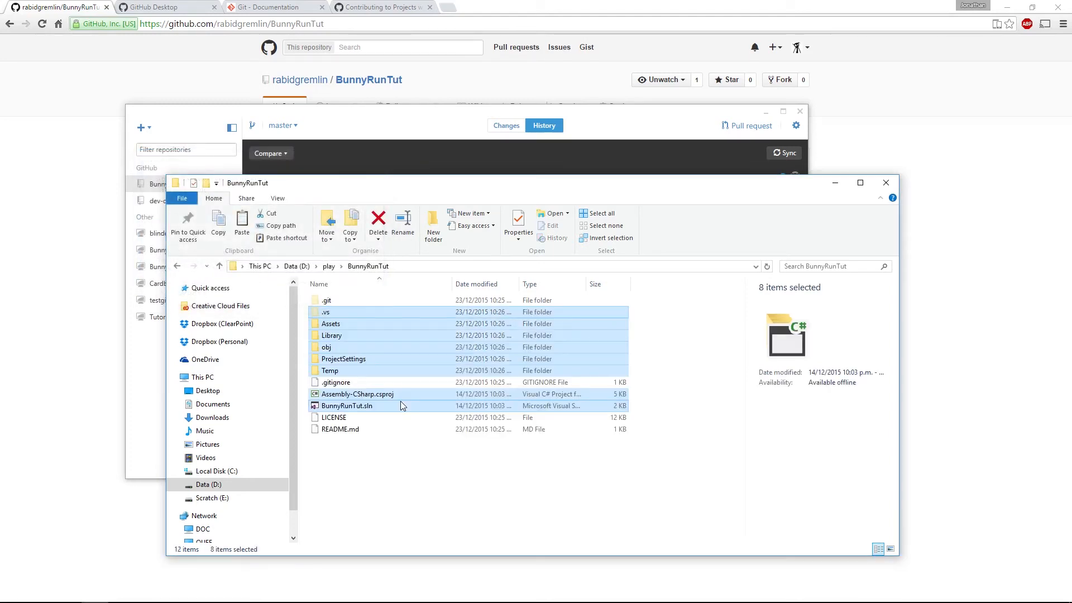
Step: Switch to GitHub Desktop and examine the list of uncommitted changes in the BunnyRunTut repository
left_click(353, 456)
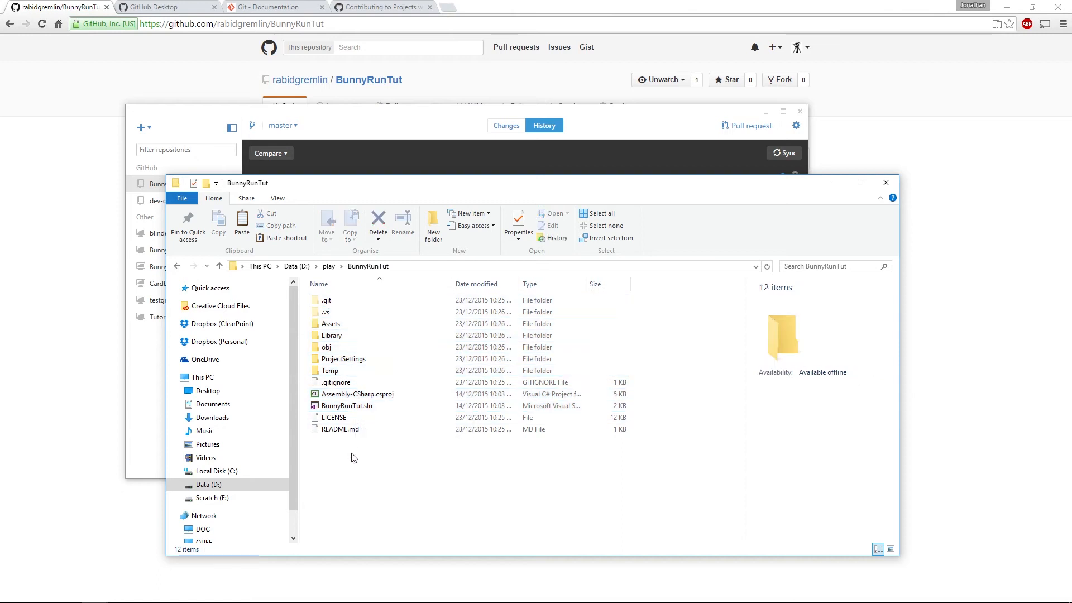
left_click(391, 124)
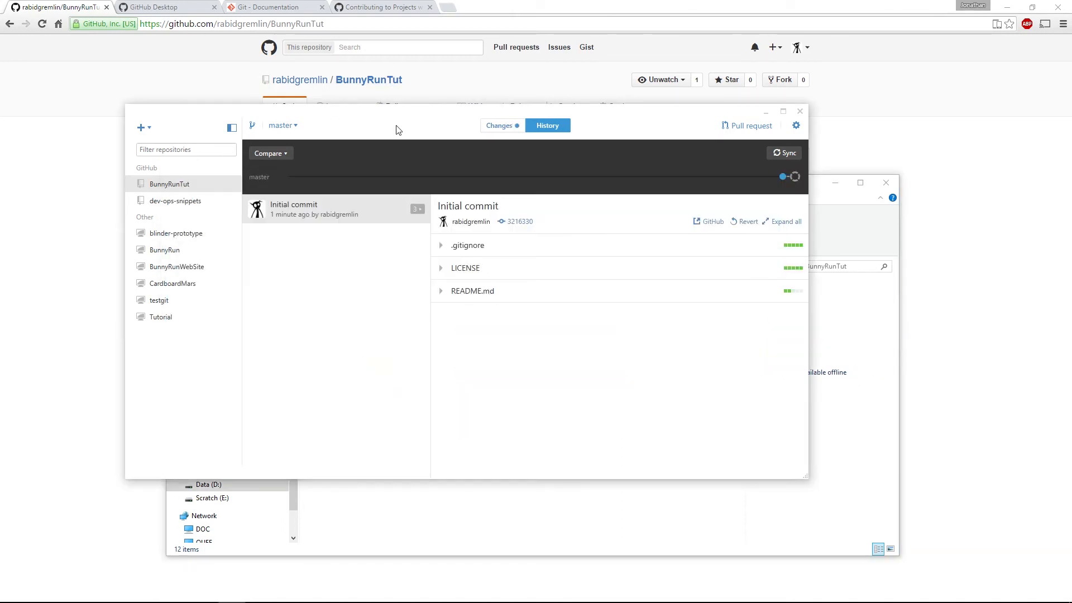
left_click_drag(398, 130, 361, 109)
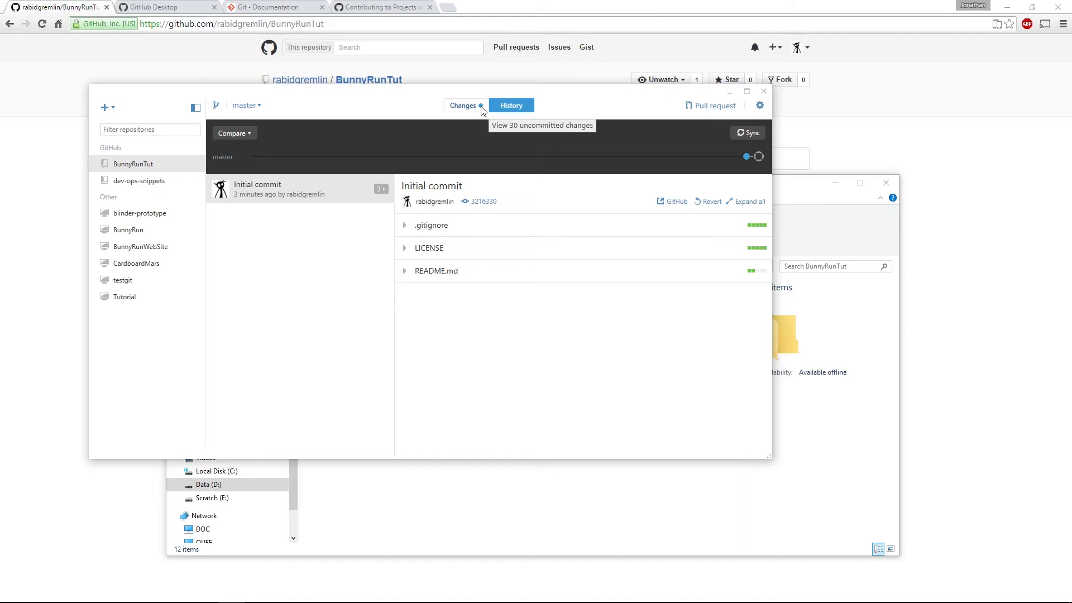
left_click(464, 106)
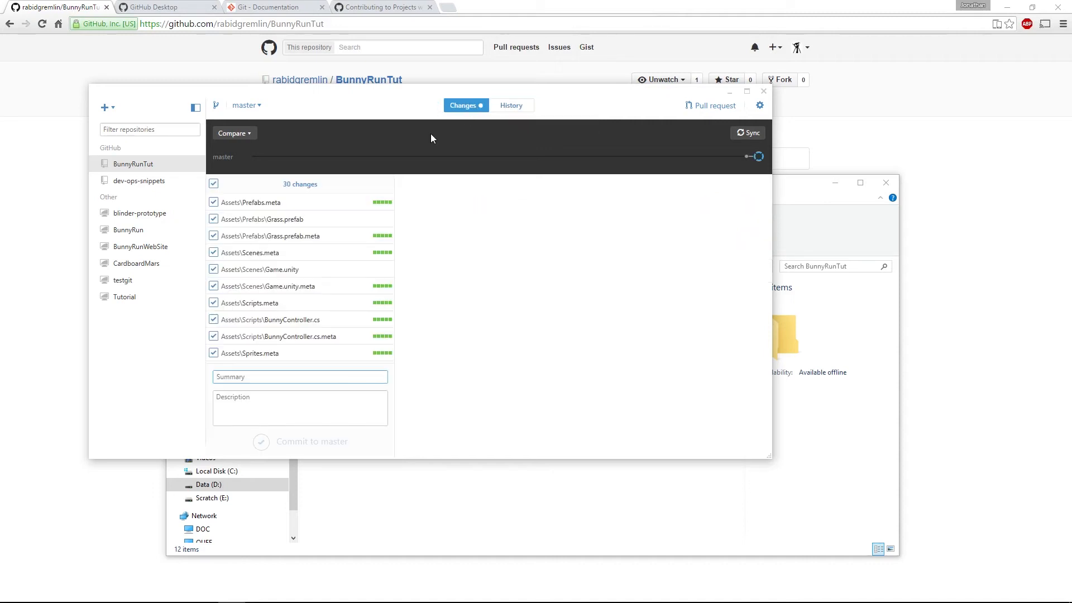
left_click_drag(390, 237, 383, 269)
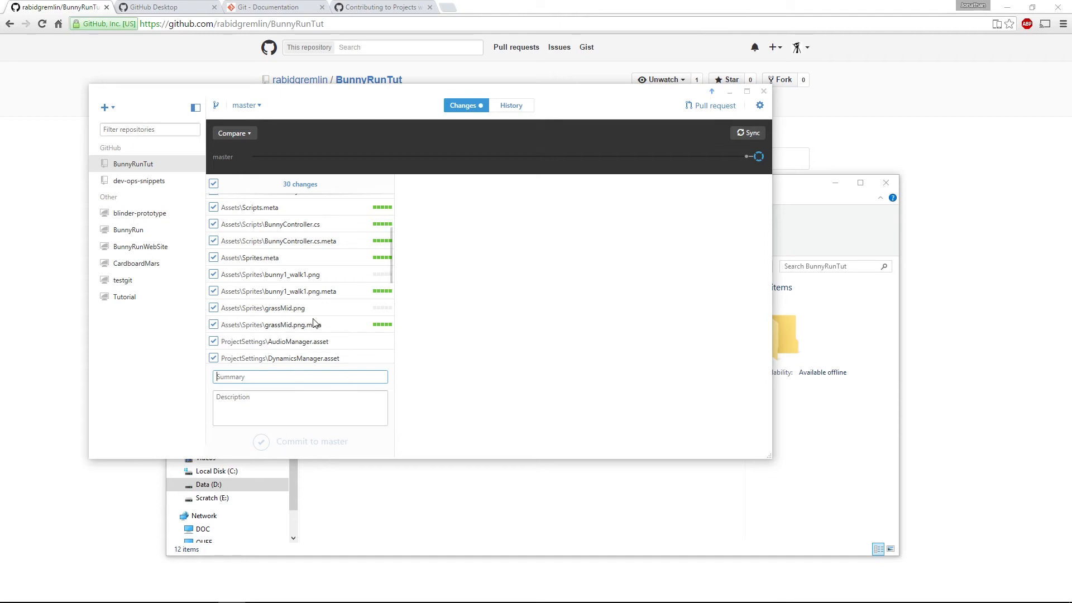
scroll(293, 241, "down", 5)
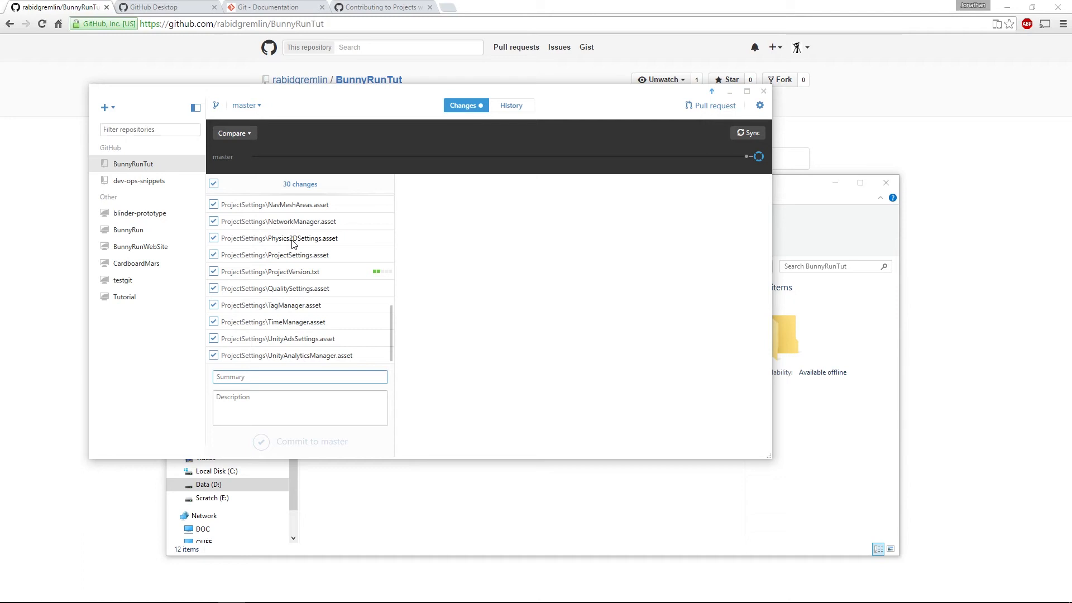
scroll(292, 243, "up", 2)
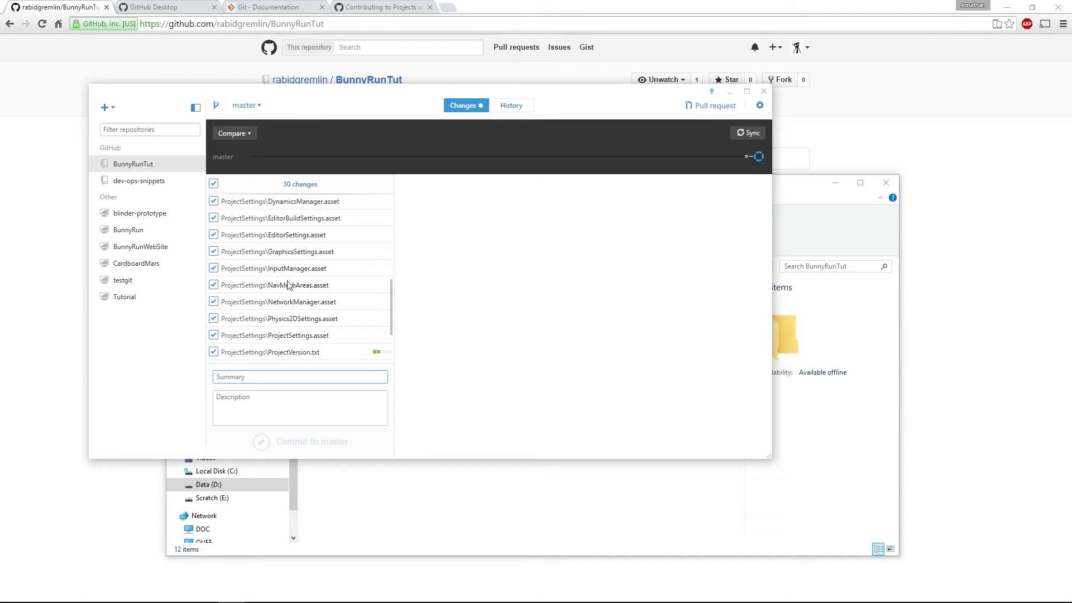
scroll(288, 285, "up", 4)
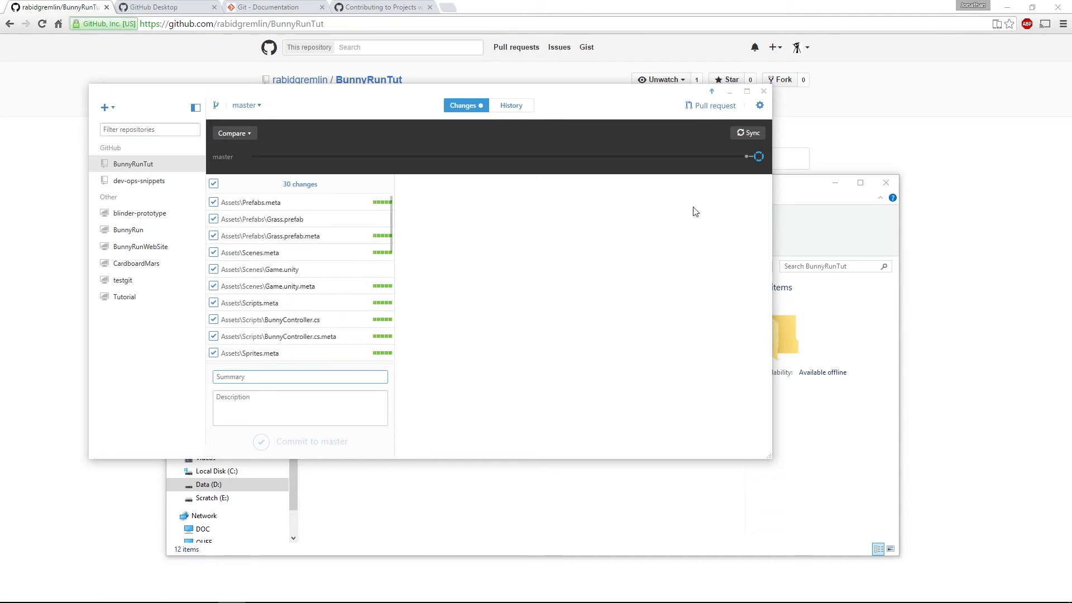
Step: Clear the desktop, launch Unity and open the existing project in the BunnyRunTut folder under play on Data (D:)
left_click(730, 96)
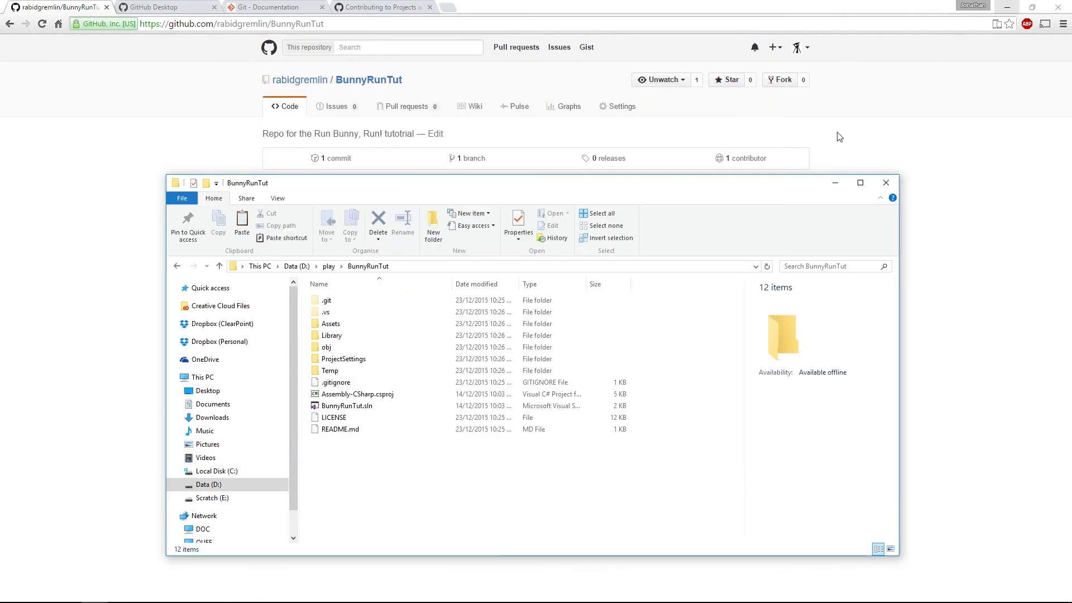
key("super+d")
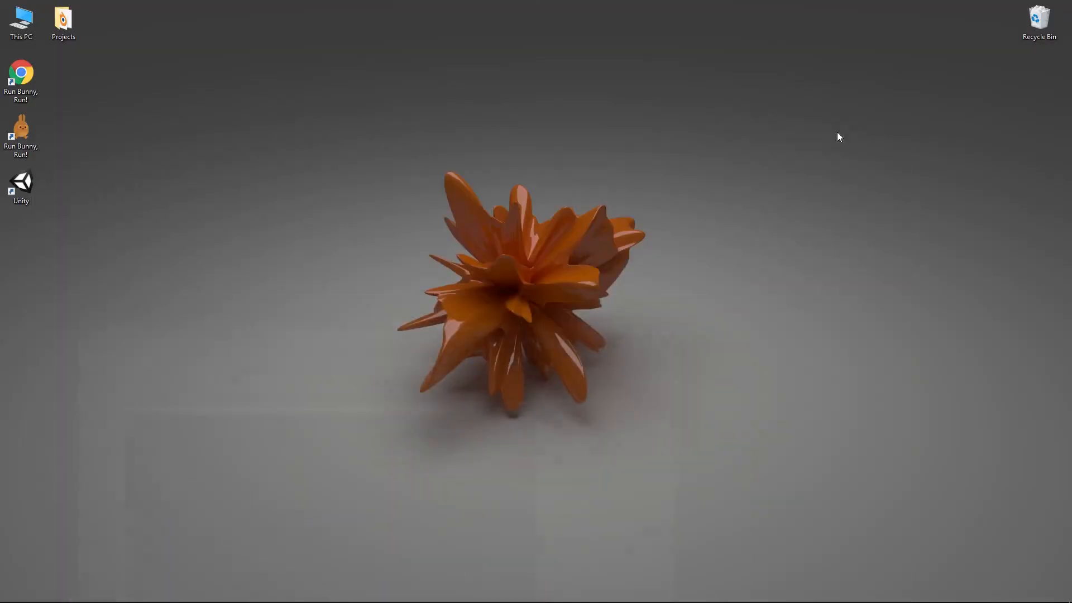
double_click(36, 185)
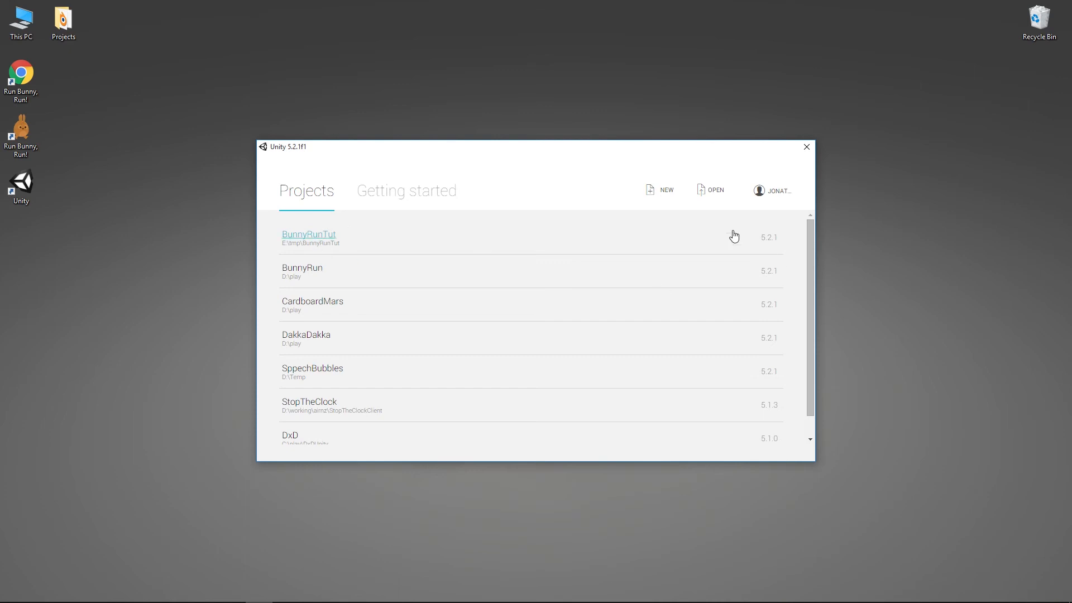
left_click(715, 190)
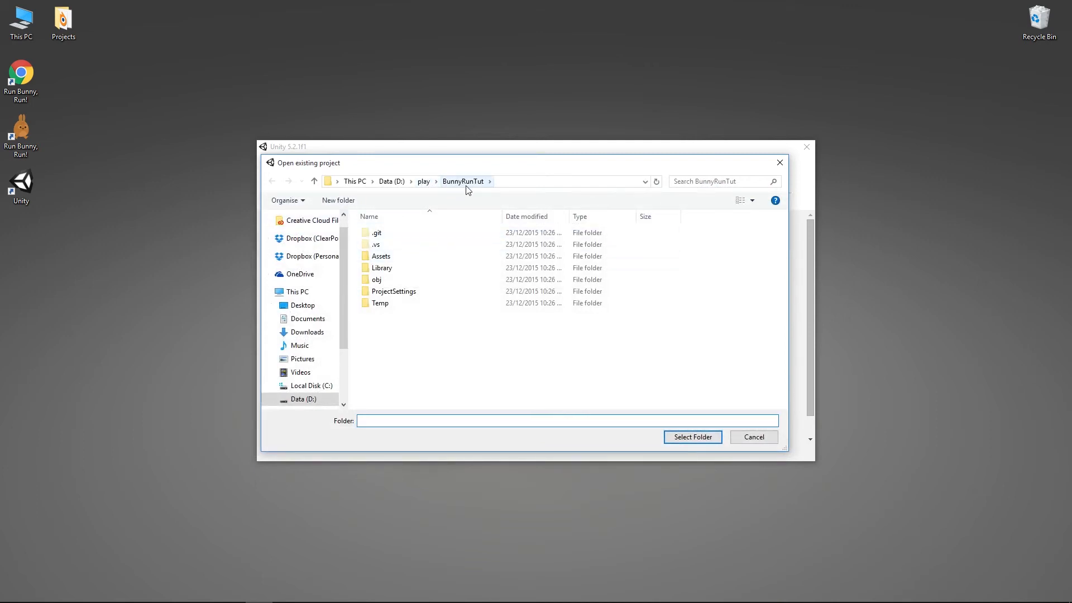
left_click(691, 438)
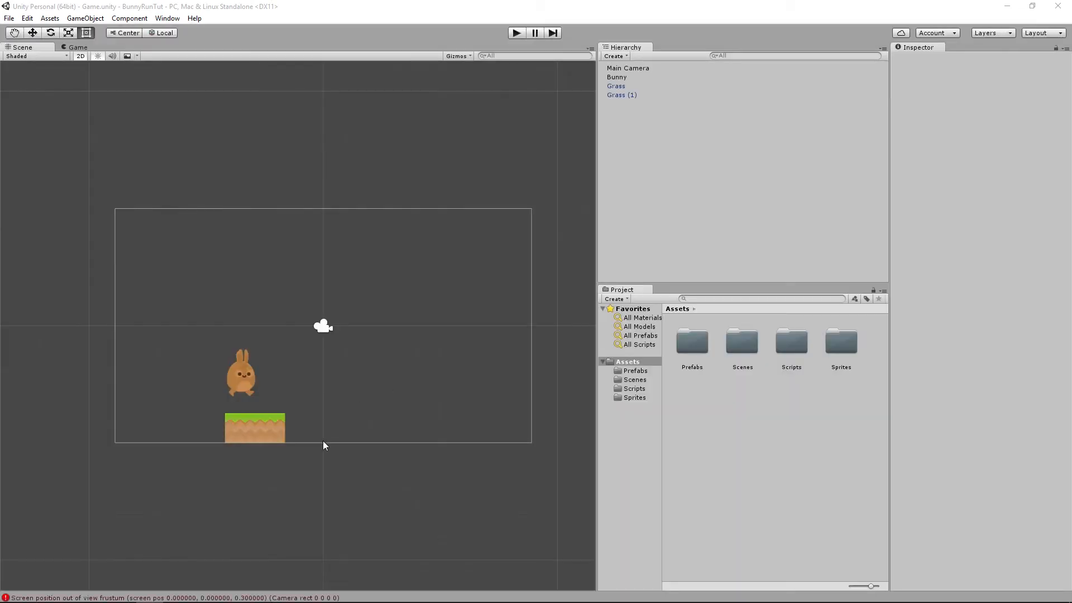
Step: Play-test the Game scene, trying the bunny's jump control, and stop play mode
left_click(517, 32)
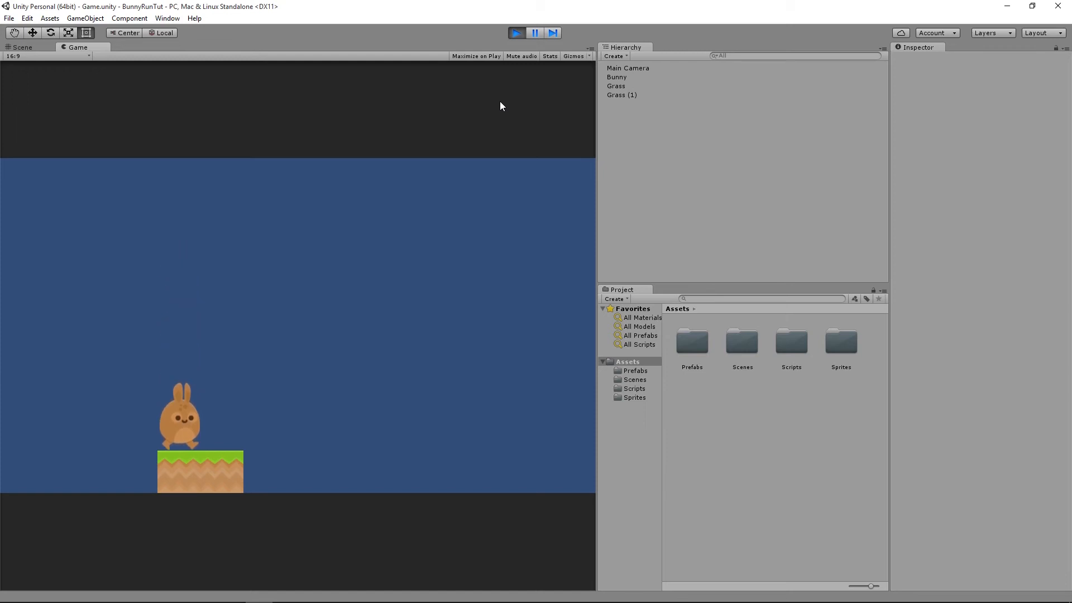
key("space")
left_click(515, 33)
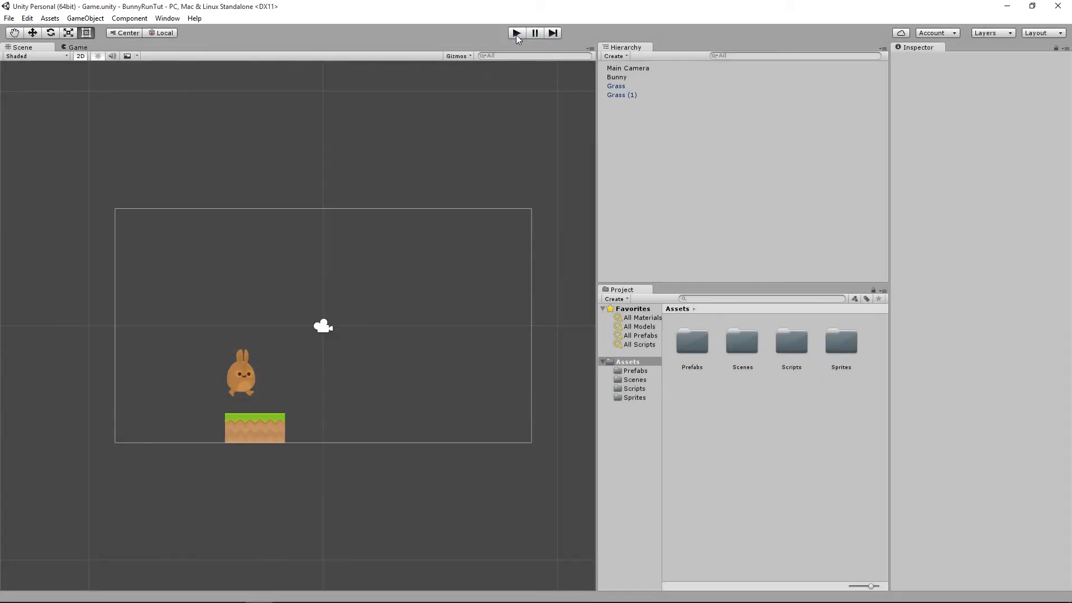
Step: In the project's Editor settings, set Version Control mode to Visible Meta Files and Asset Serialization mode to Force Text
left_click(27, 19)
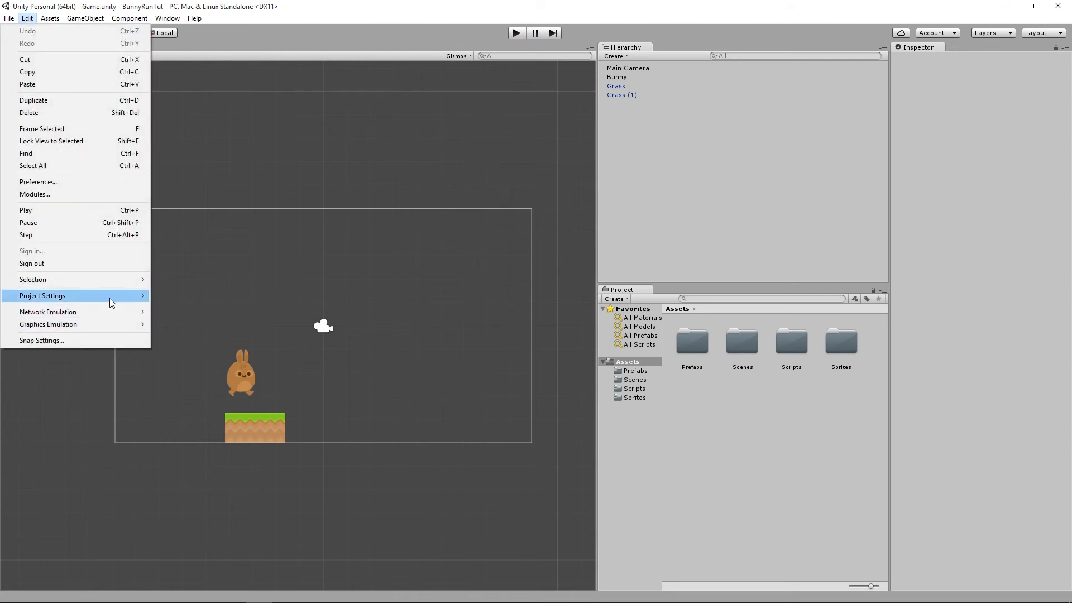
mouse_move(112, 302)
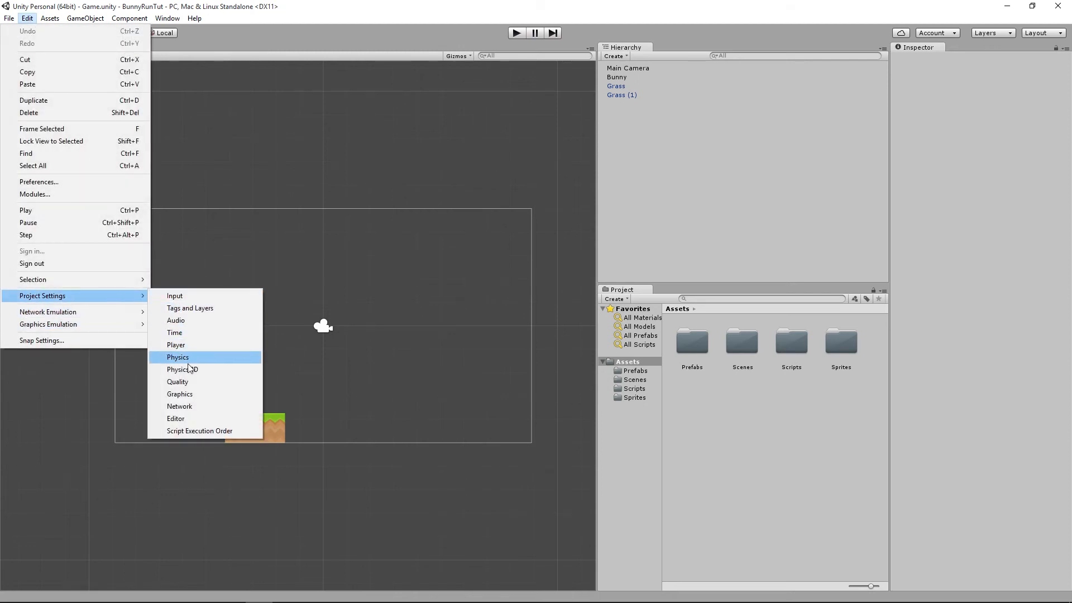
left_click(186, 418)
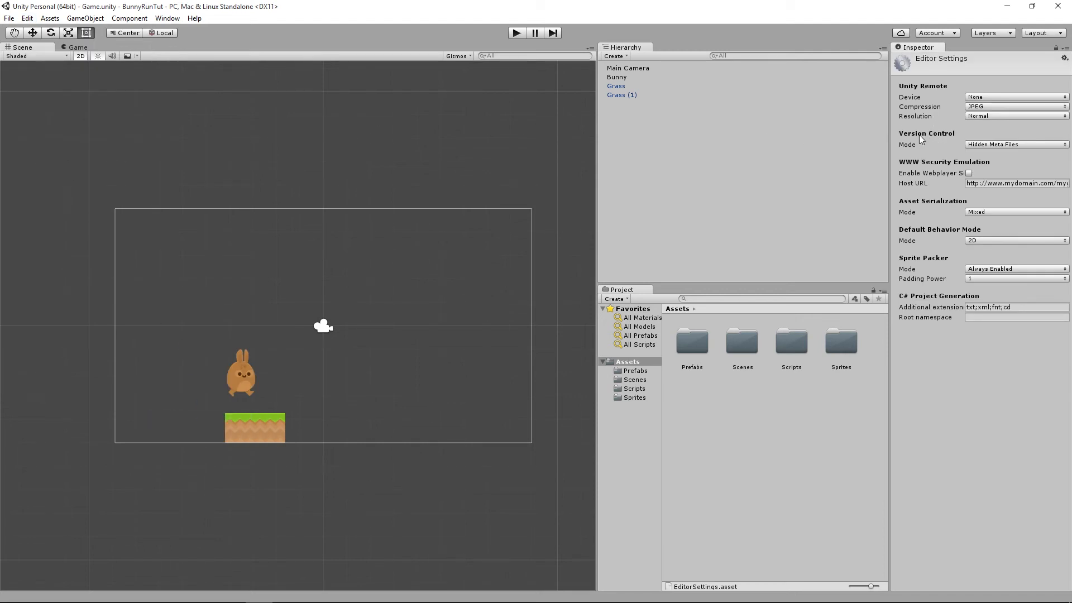
left_click(995, 144)
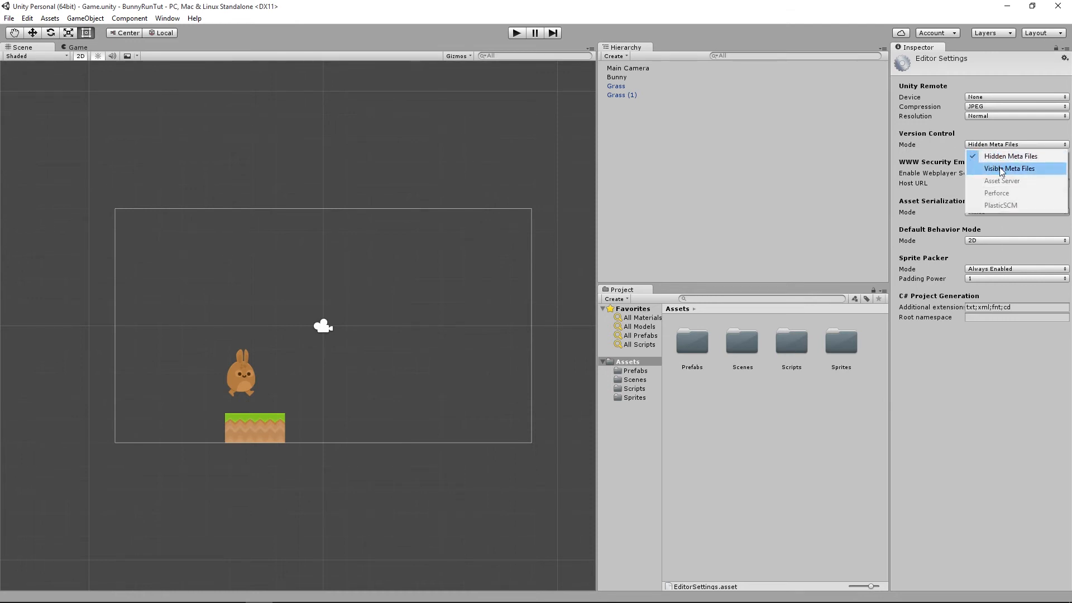
left_click(1001, 169)
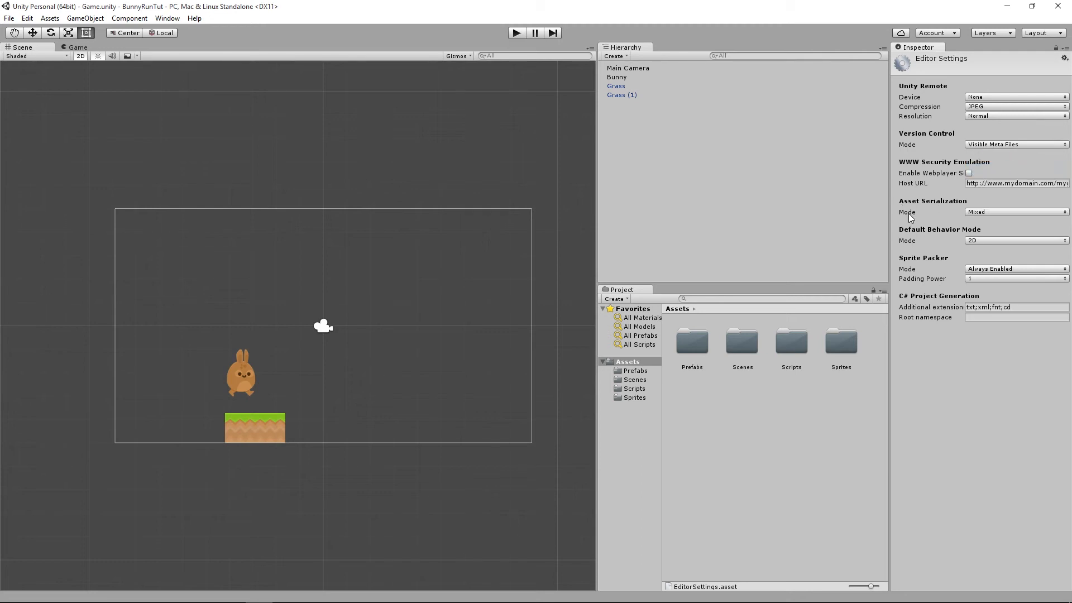
left_click(979, 213)
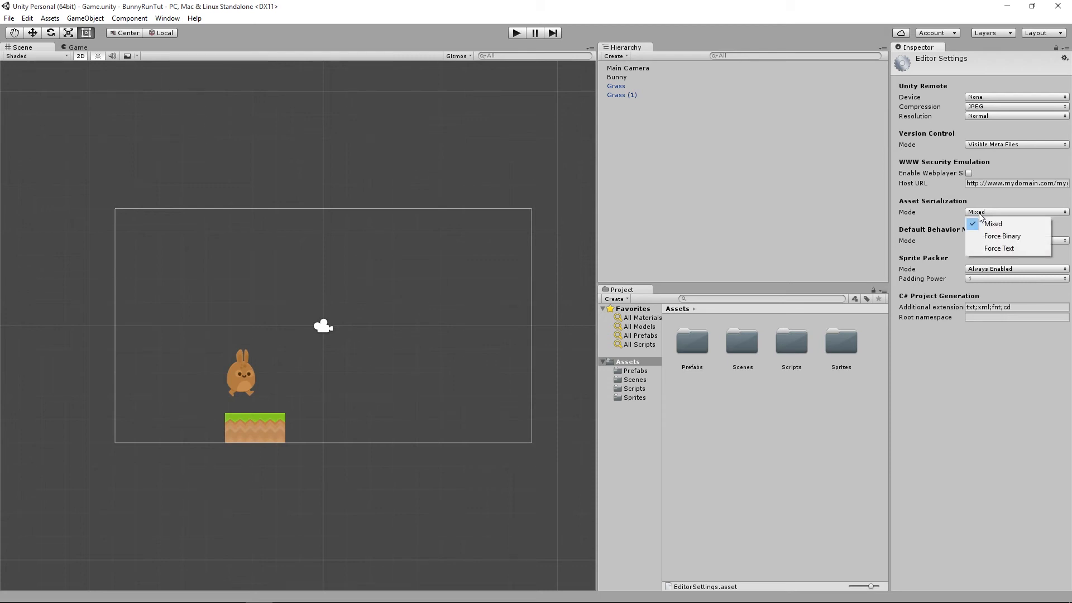
left_click(983, 250)
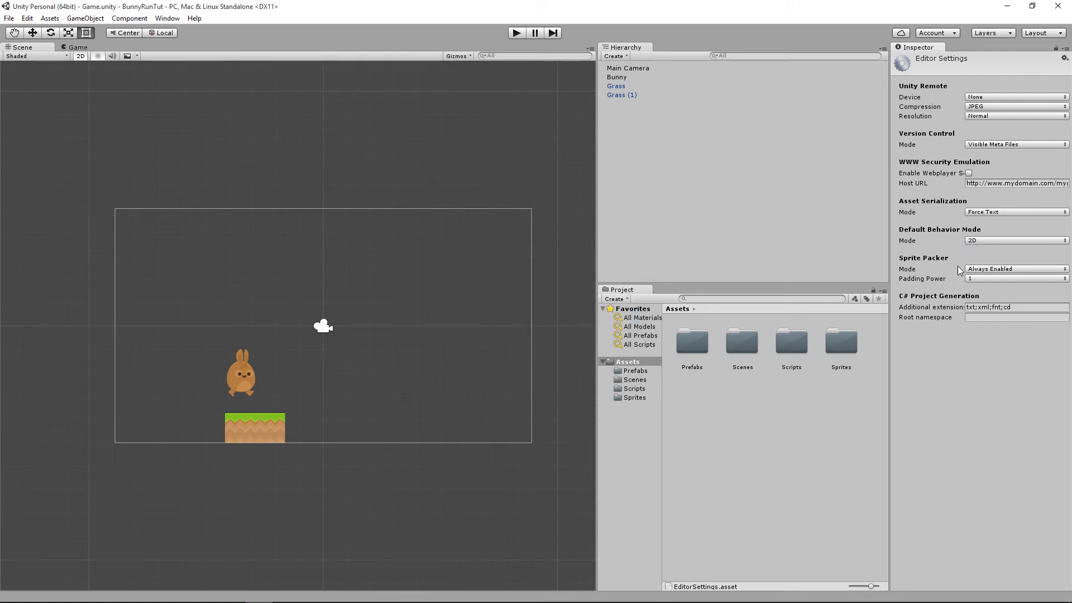
Step: Save the scene and the project, and close Unity
left_click(9, 19)
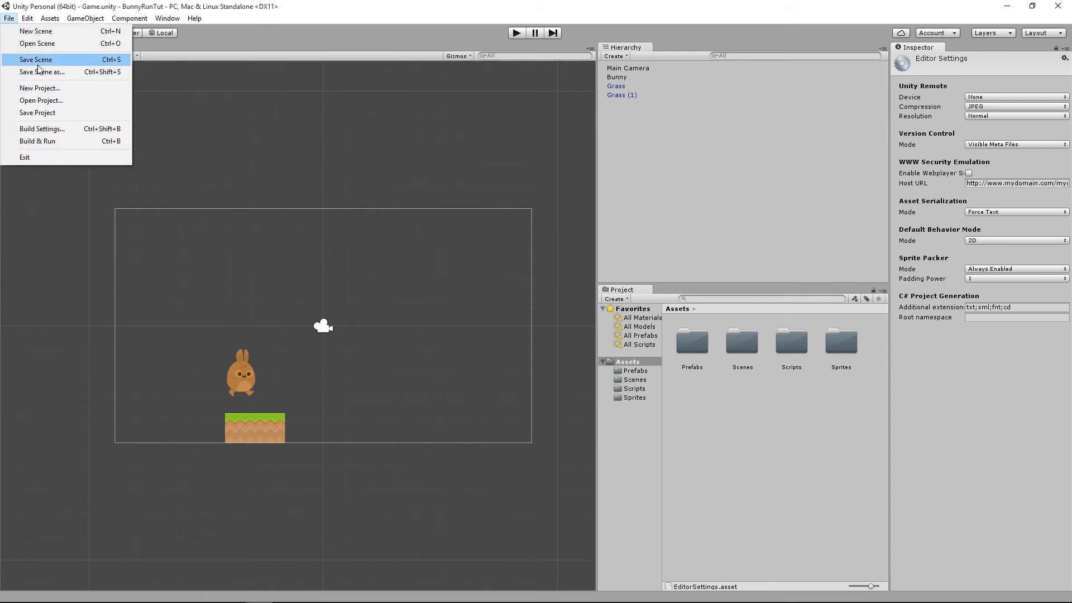
left_click(38, 62)
left_click(9, 19)
left_click(53, 113)
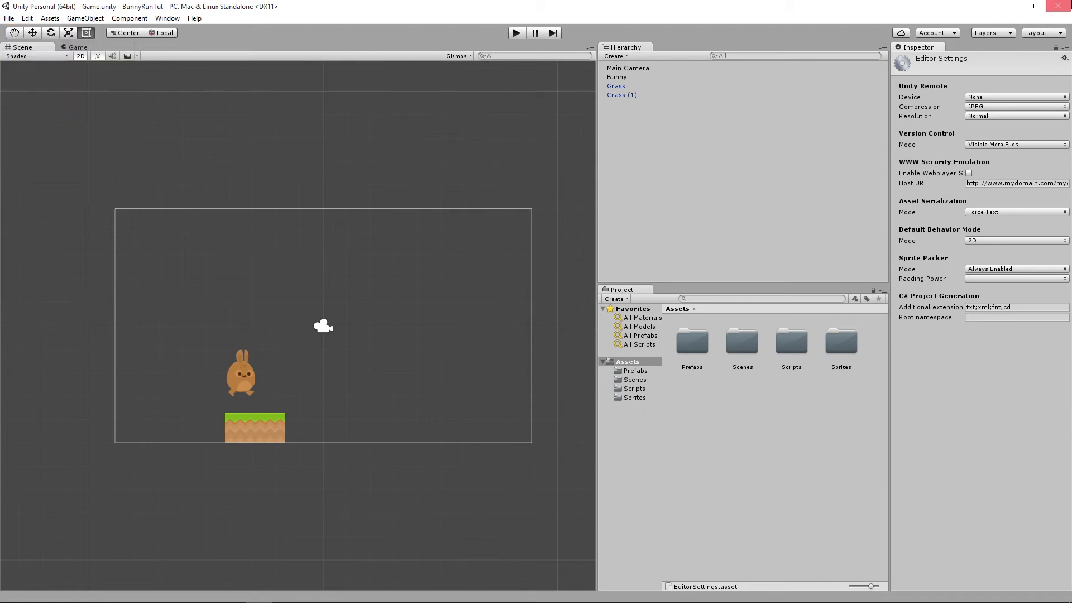
left_click(1058, 9)
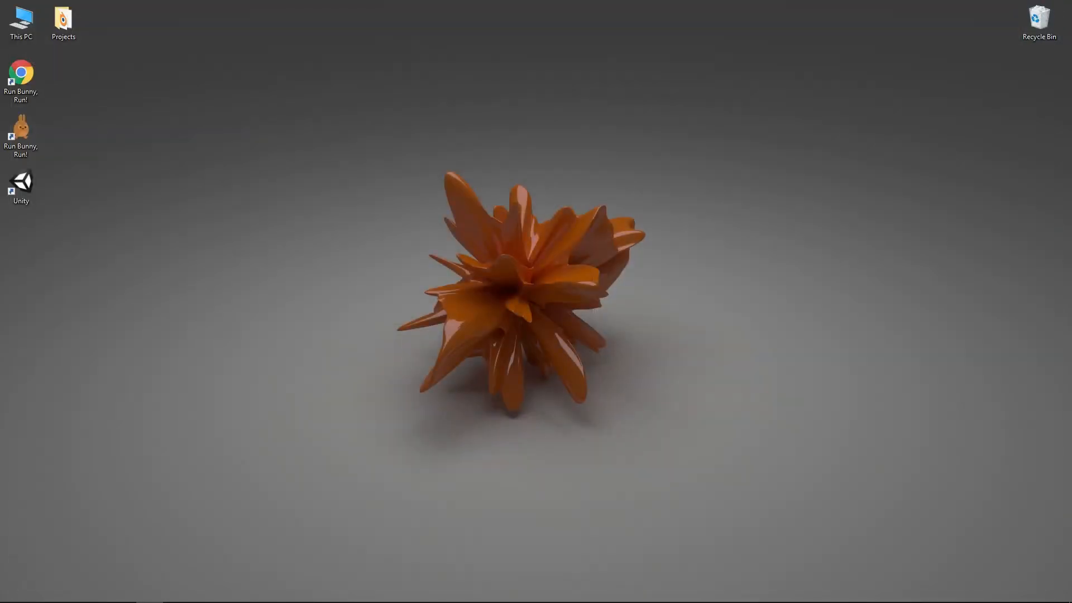
Step: Switch to GitHub Desktop and examine the diffs of the changed scene file and the scripts, scenes and grass prefab meta files
mouse_move(162, 596)
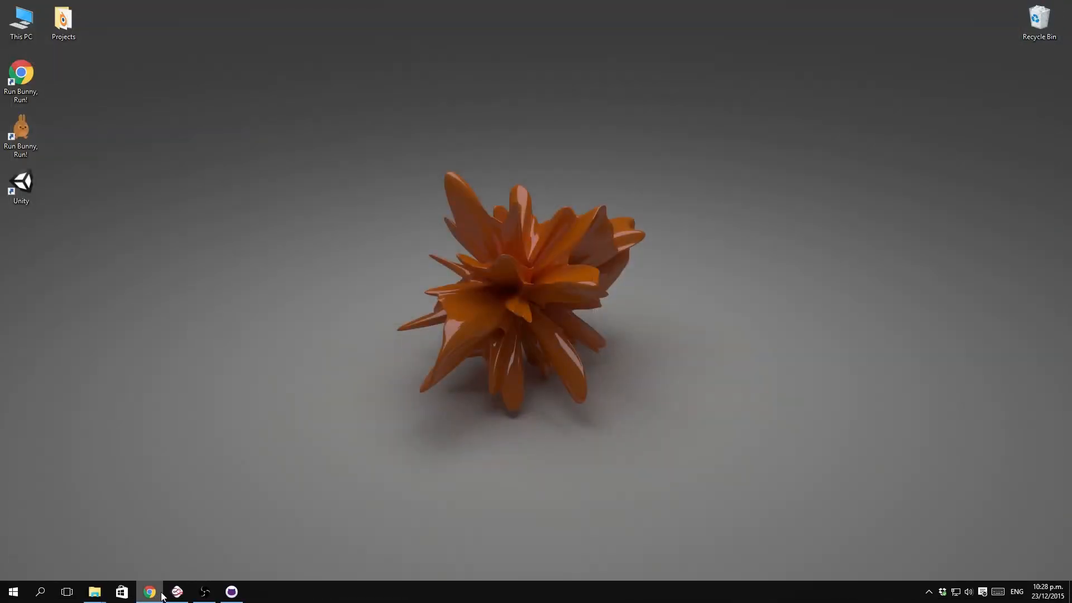
left_click(231, 591)
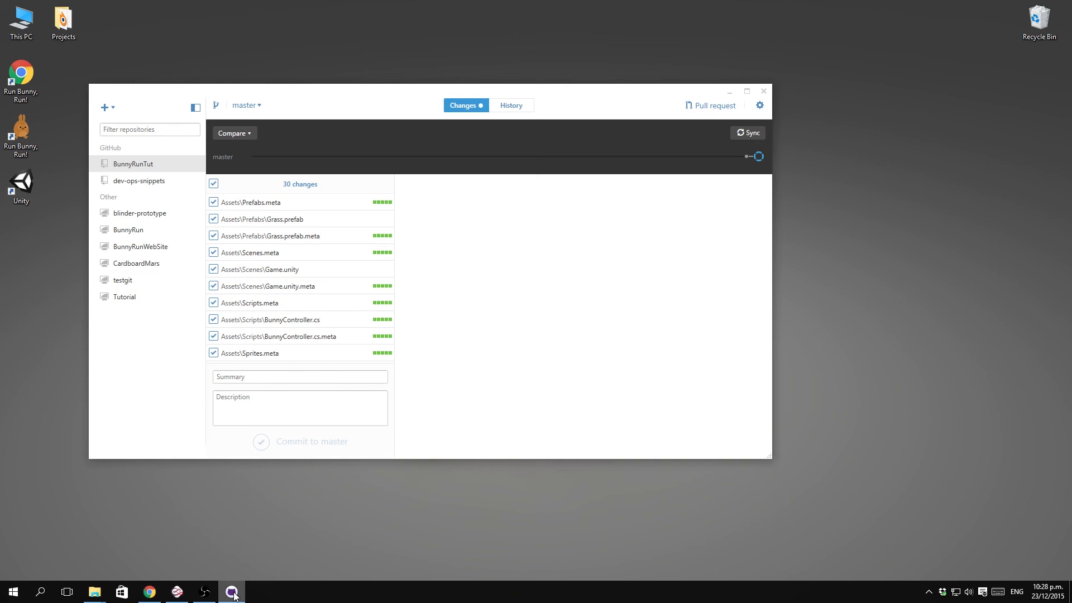
left_click(268, 307)
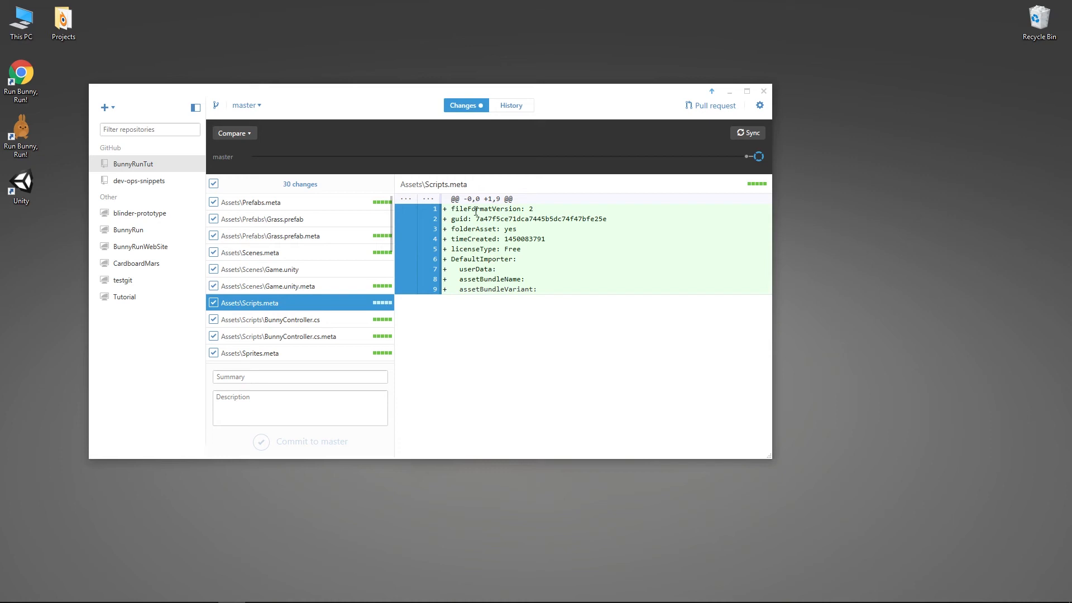
left_click(289, 287)
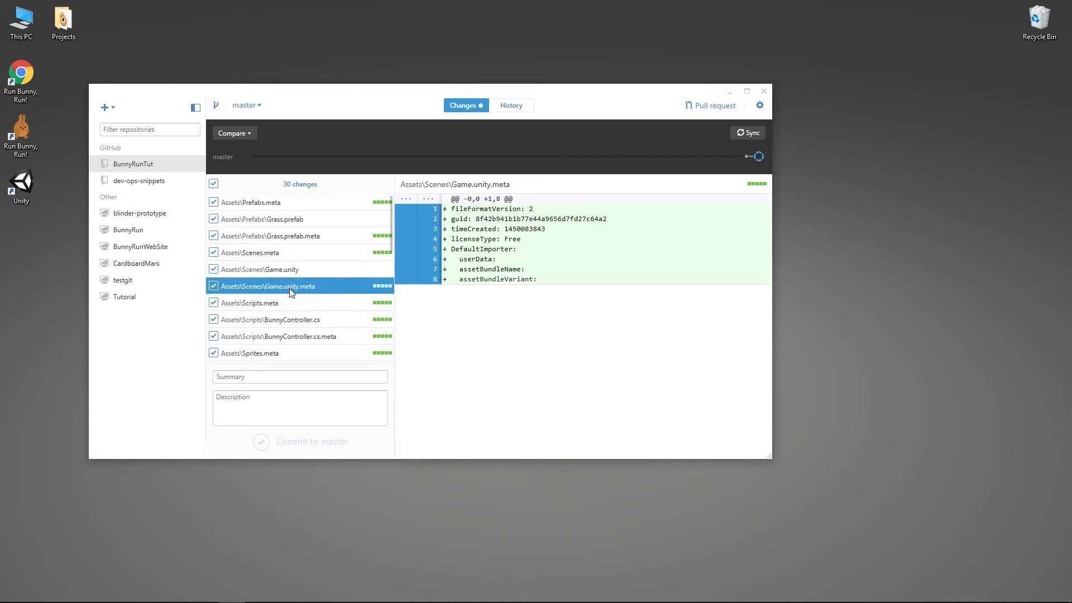
left_click(278, 269)
left_click(280, 237)
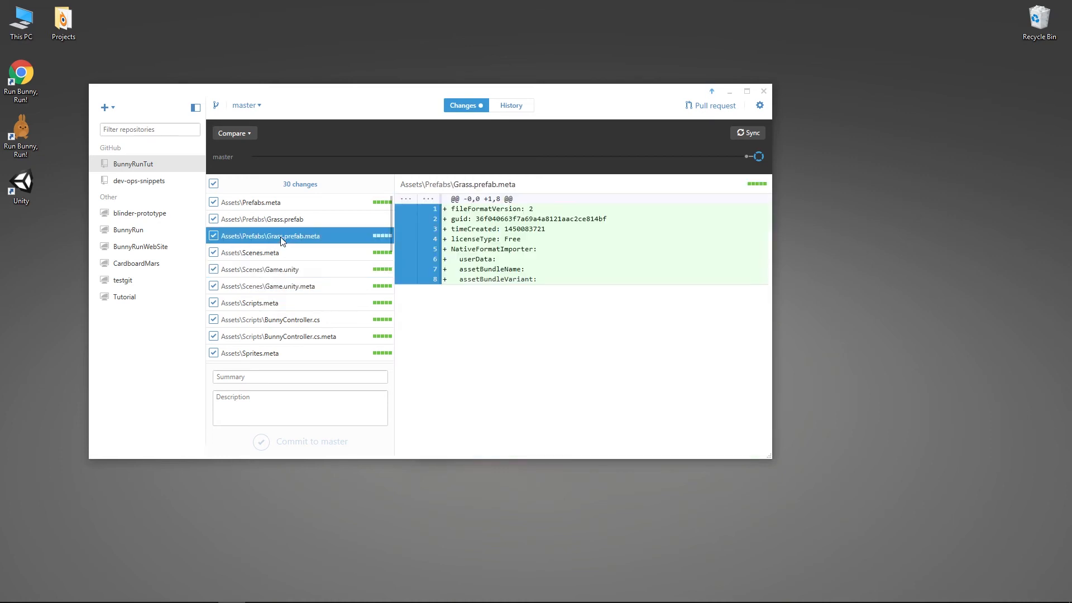
left_click(282, 254)
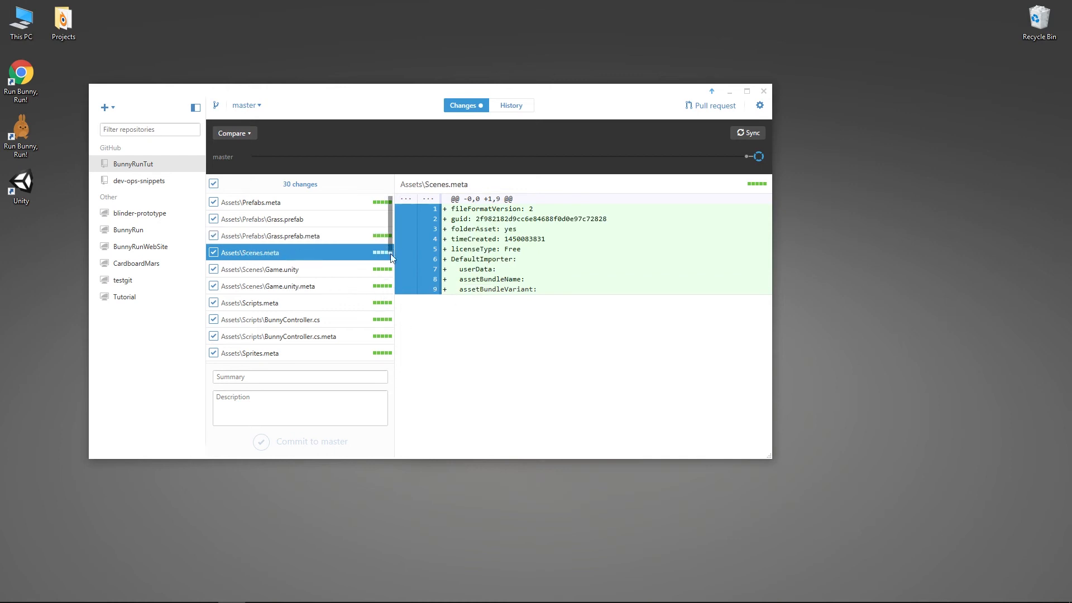
left_click_drag(390, 253, 393, 227)
Step: Switch to the BunnyRunTut folder in File Explorer and open the .gitignore file in Atom
mouse_move(95, 600)
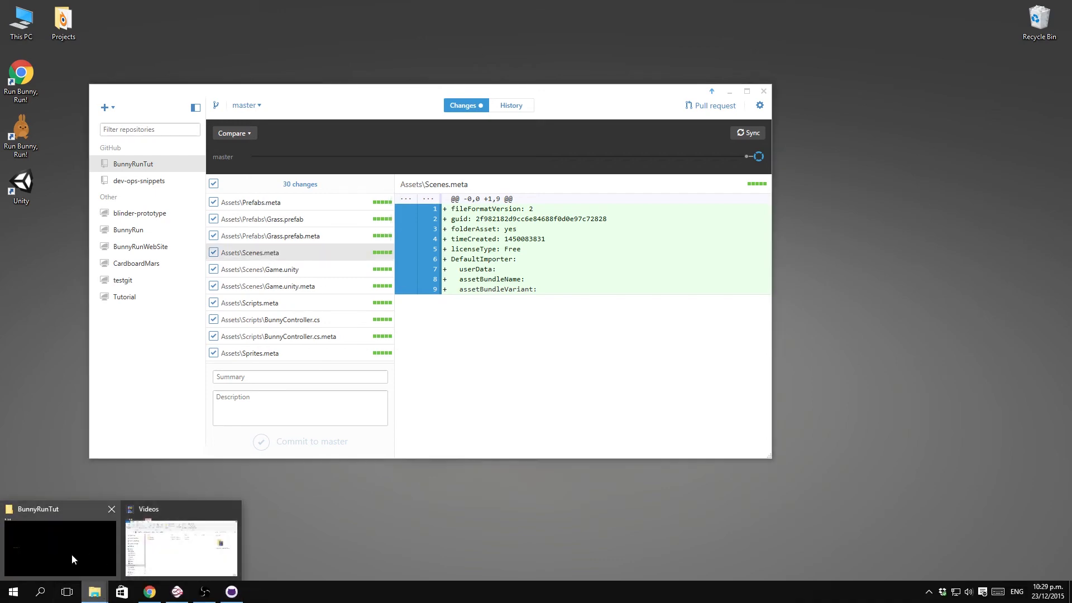
mouse_move(165, 558)
left_click(86, 554)
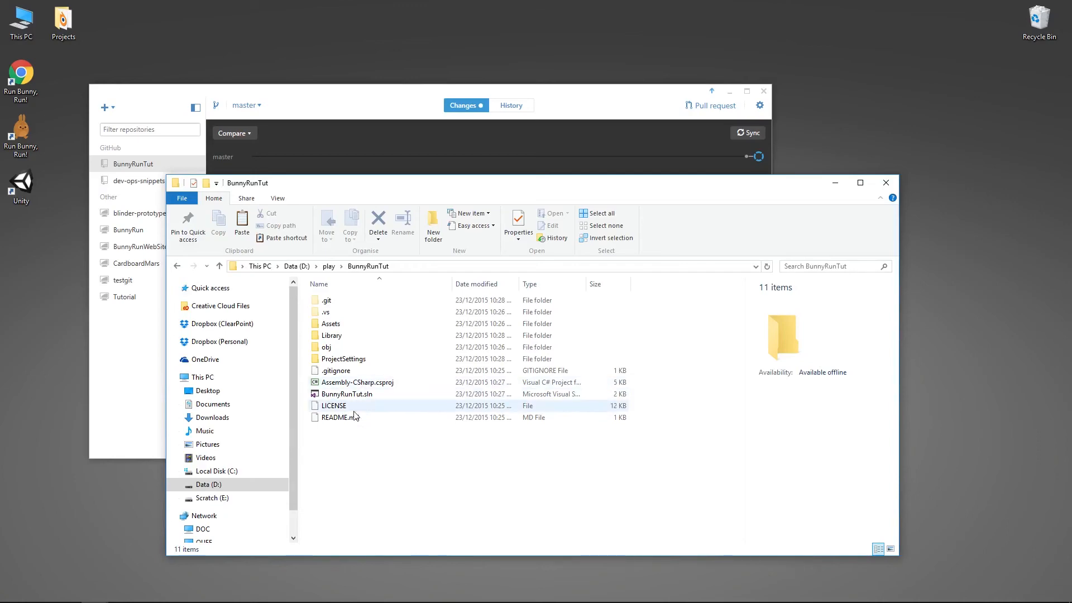
right_click(338, 373)
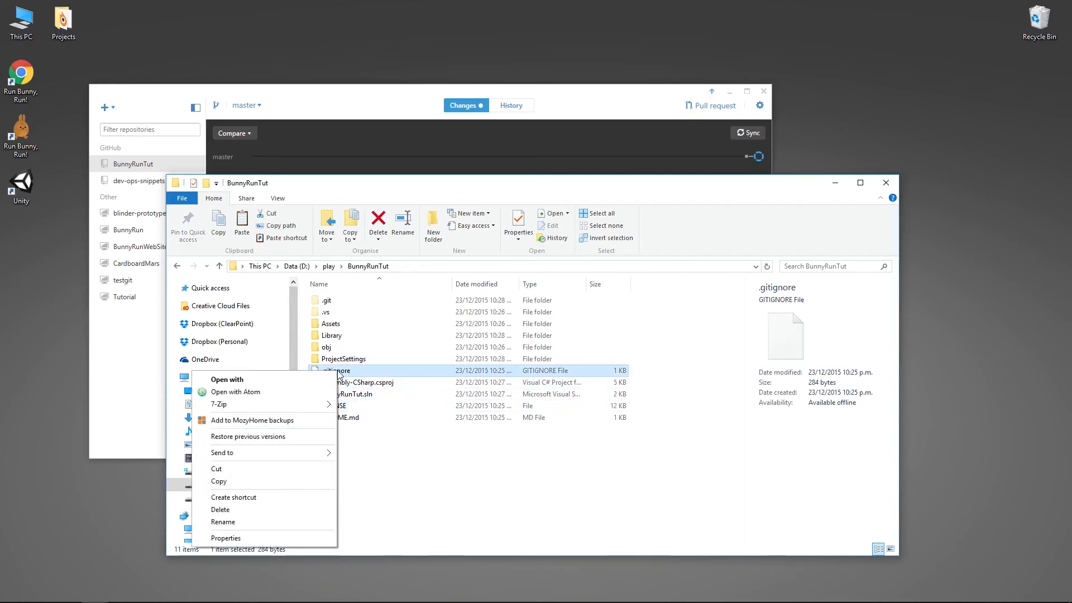
left_click(277, 392)
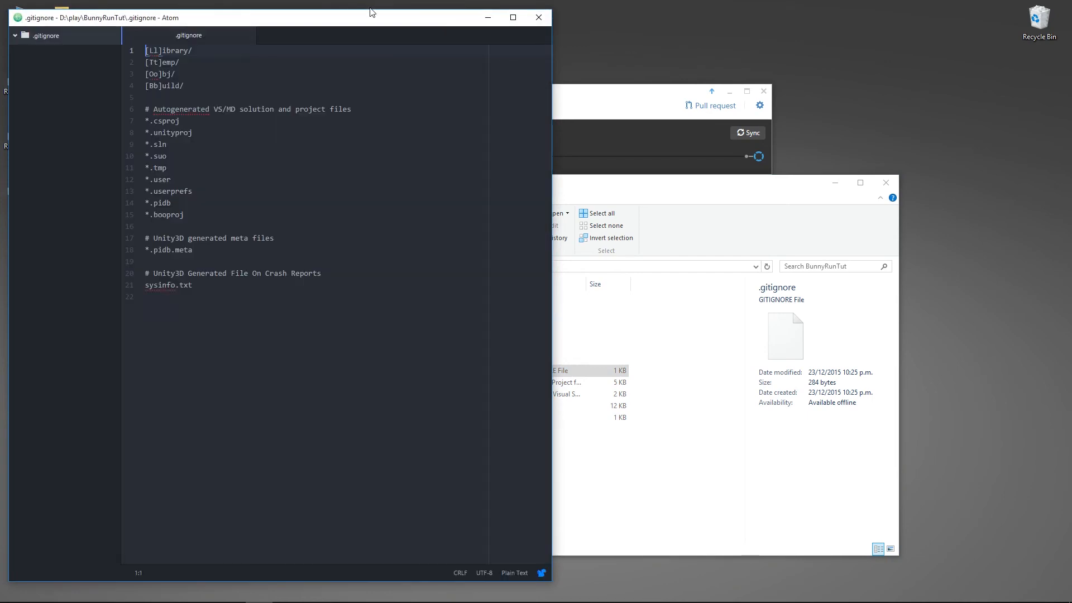
Step: Examine the .gitignore rules in Atom and compare the Library rule with the project's Library folder contents in File Explorer
left_click_drag(370, 11, 731, 47)
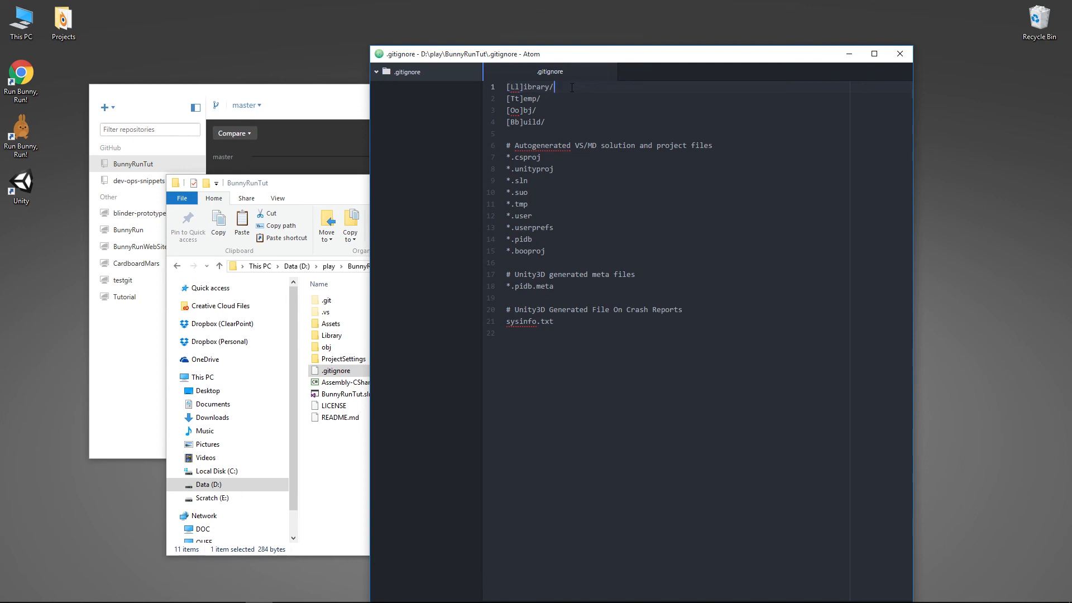
left_click_drag(555, 87, 506, 90)
left_click_drag(343, 186, 245, 199)
double_click(233, 349)
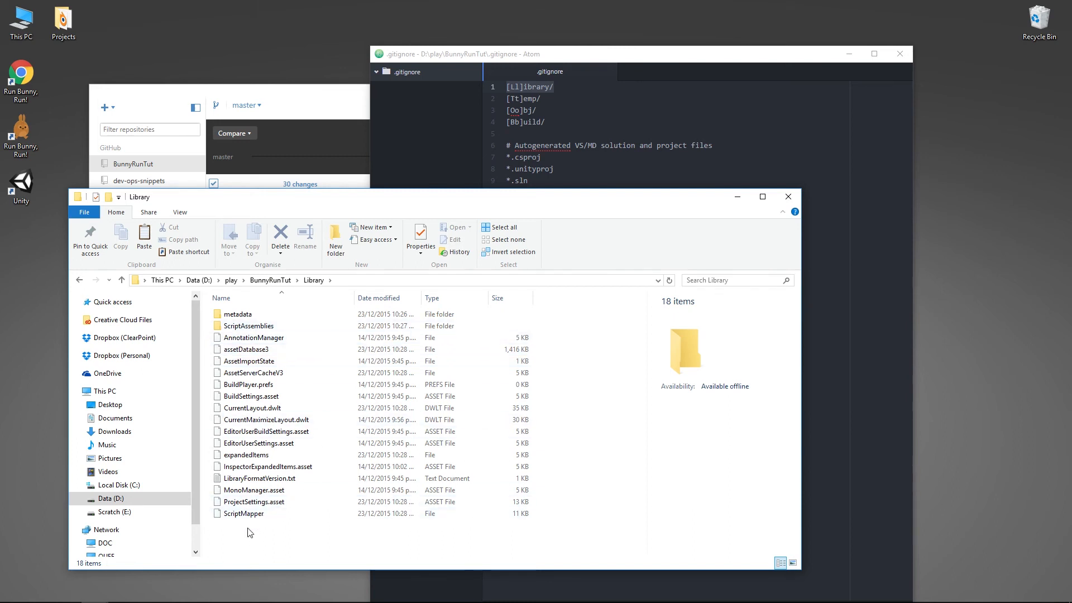
left_click(280, 283)
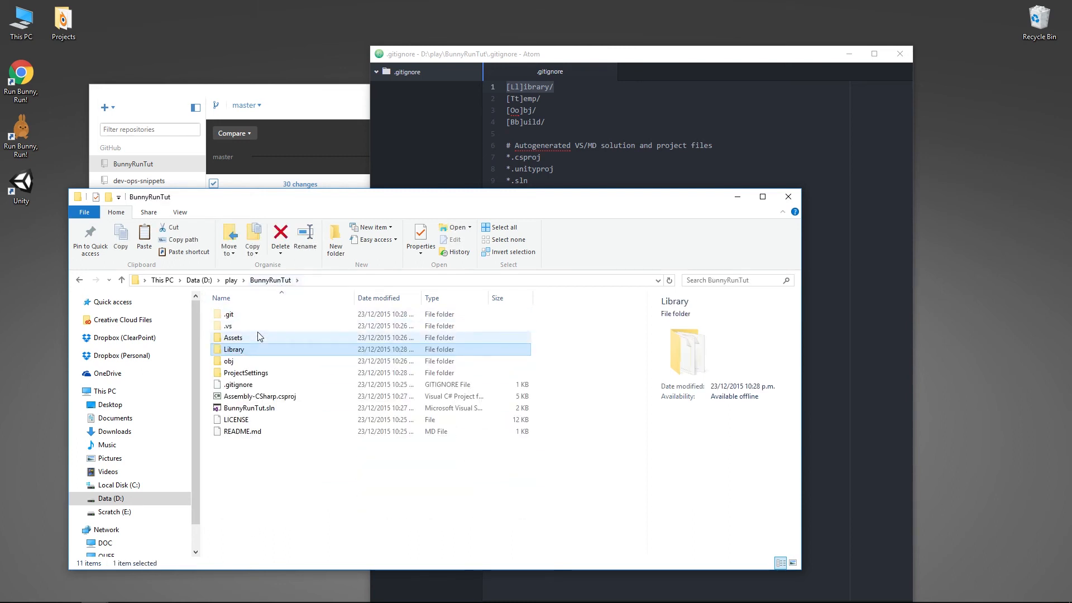
left_click(563, 56)
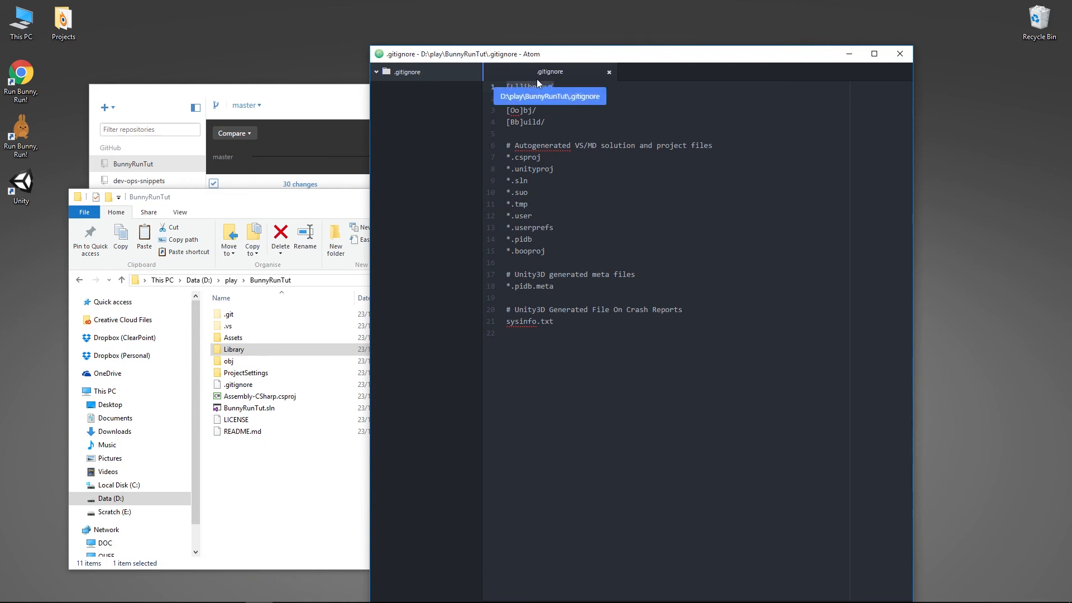
left_click(567, 324)
left_click(550, 313)
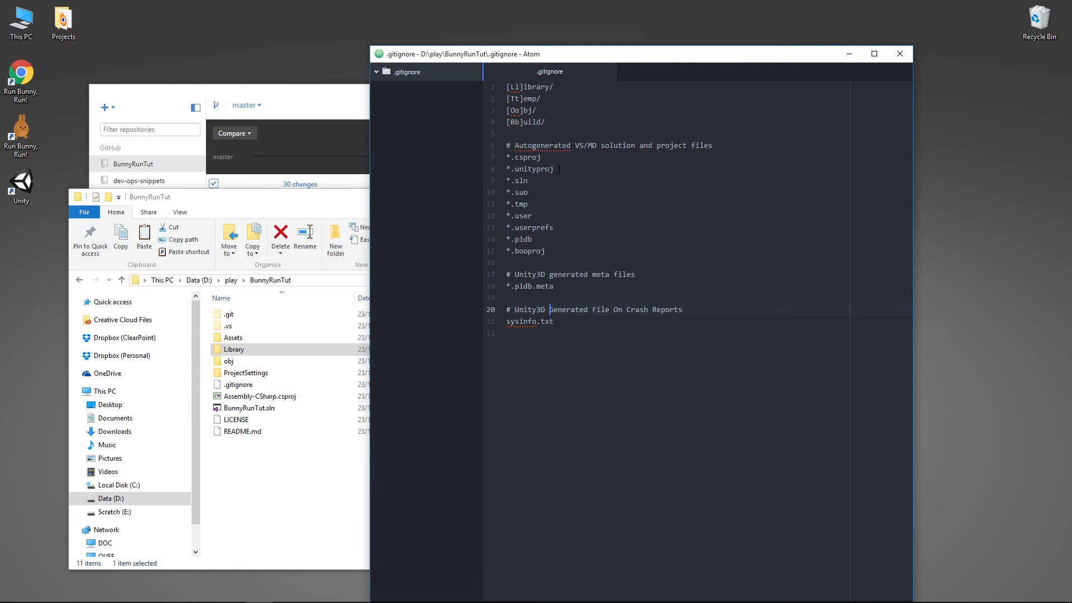
Step: Switch to GitHub Desktop and commit all BunnyRunTut changes to master with the summary "Initial commit."
left_click(296, 95)
left_click_drag(345, 105, 410, 100)
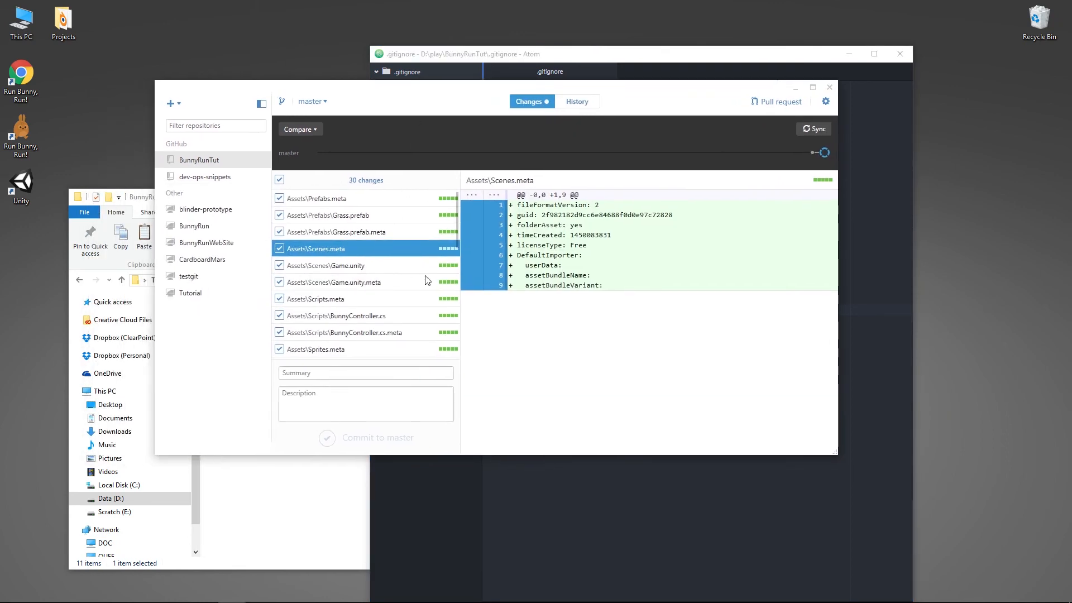
left_click(329, 375)
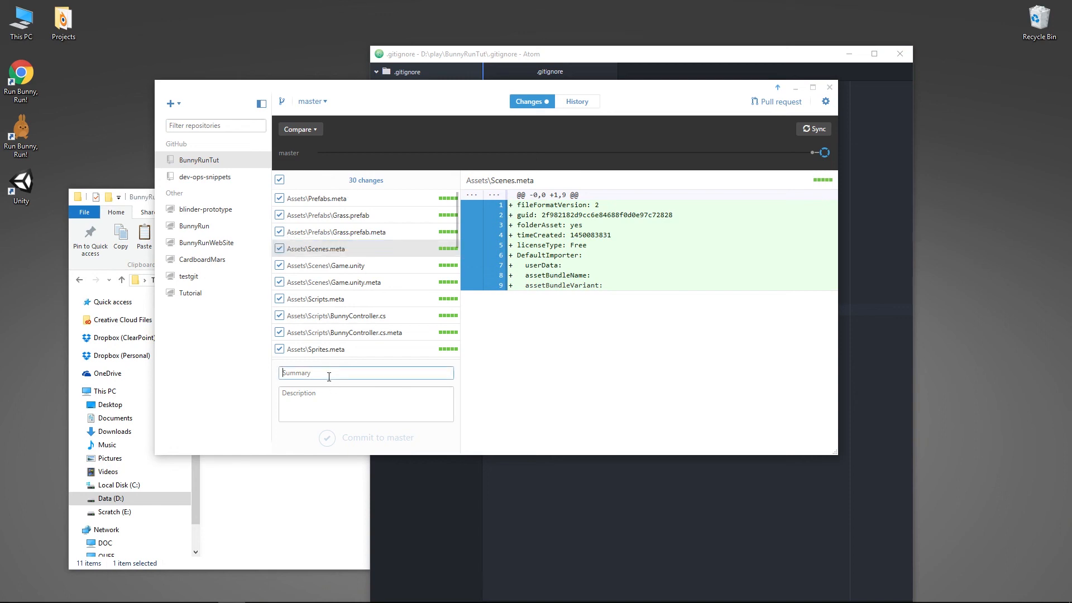
type("Initial")
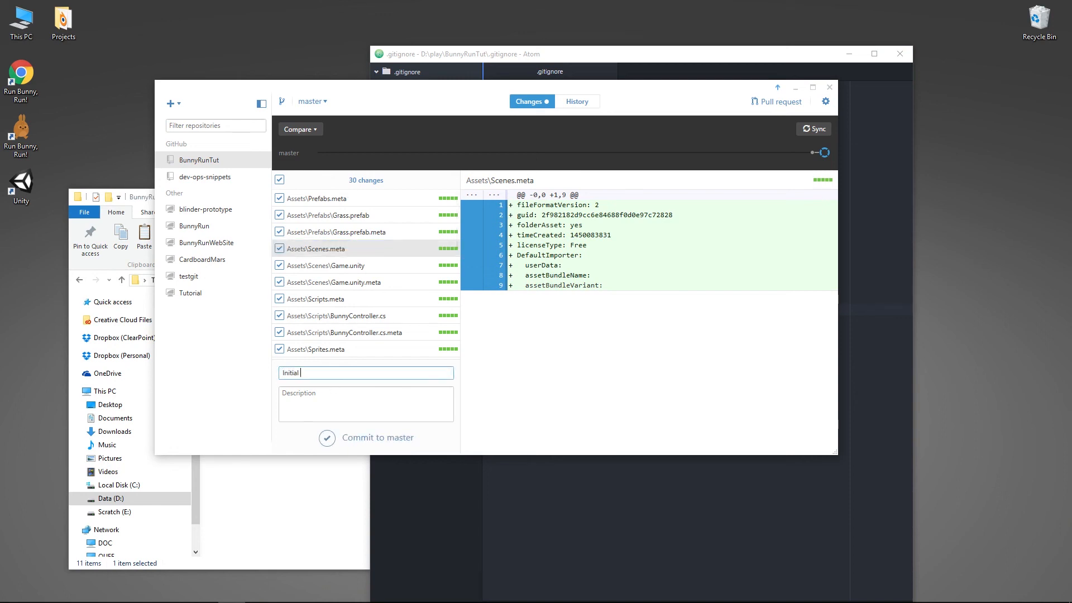
type(" chec")
key("BackSpace")
key("BackSpace")
key("BackSpace")
type("ommi")
left_click(323, 441)
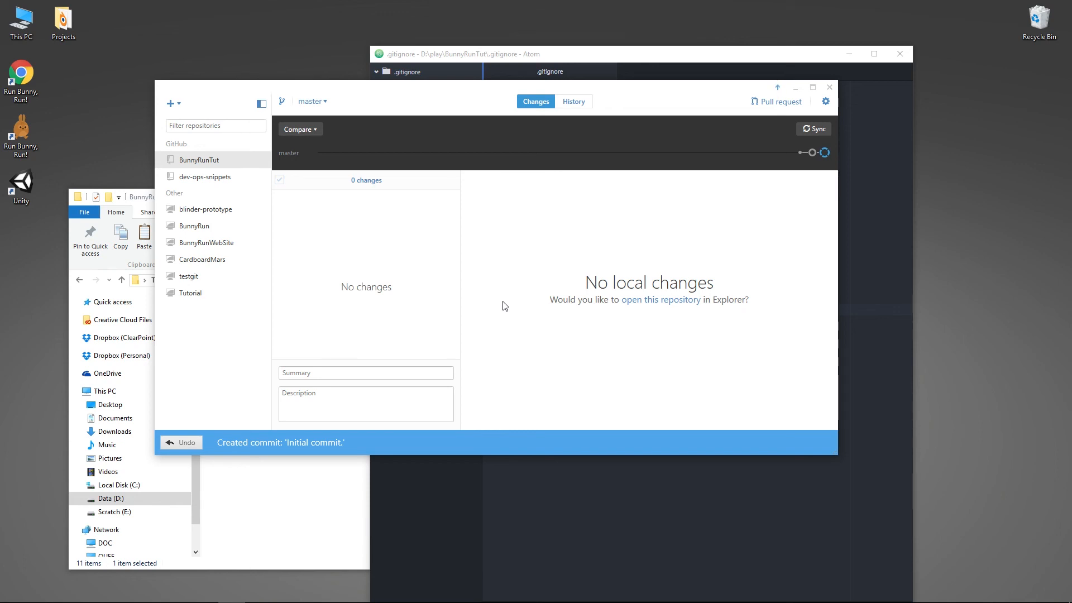
Step: Sync the master branch with the remote repository and view BunnyRunTut on GitHub in the browser
left_click(813, 132)
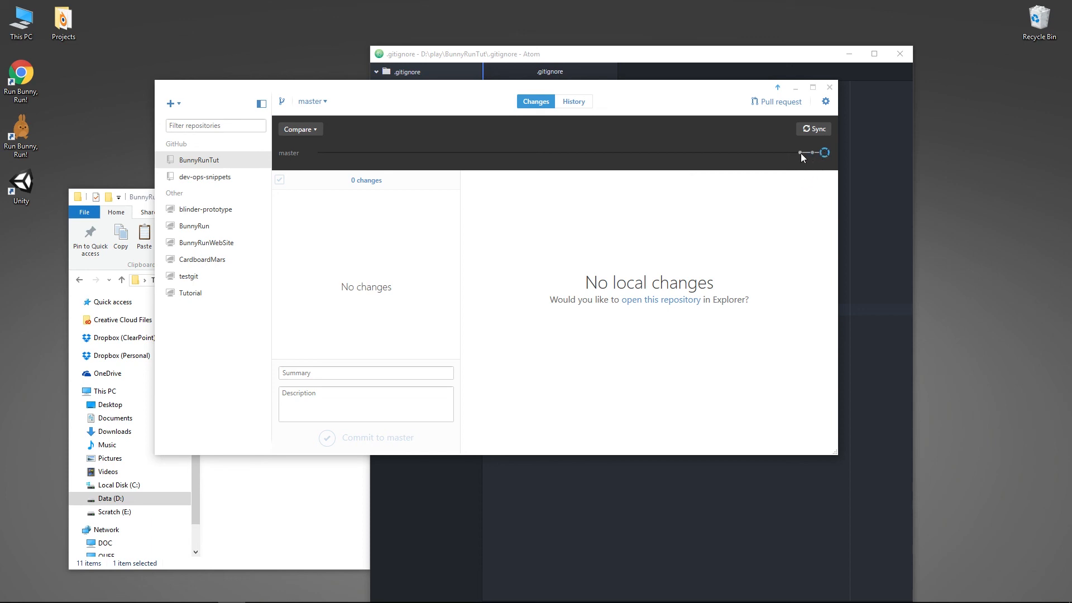
mouse_move(800, 154)
left_click(826, 102)
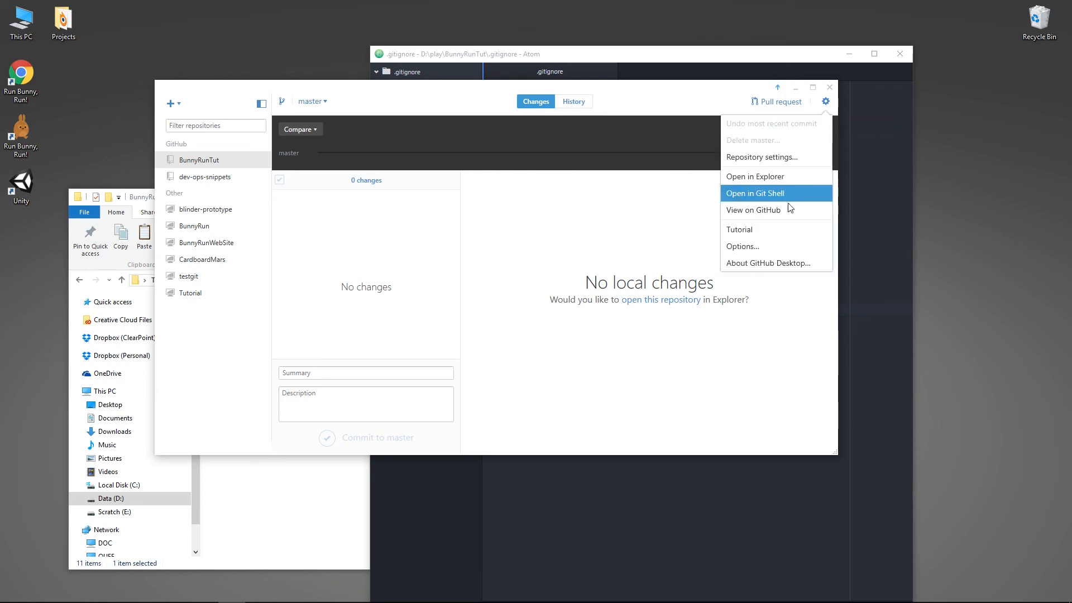
left_click(755, 211)
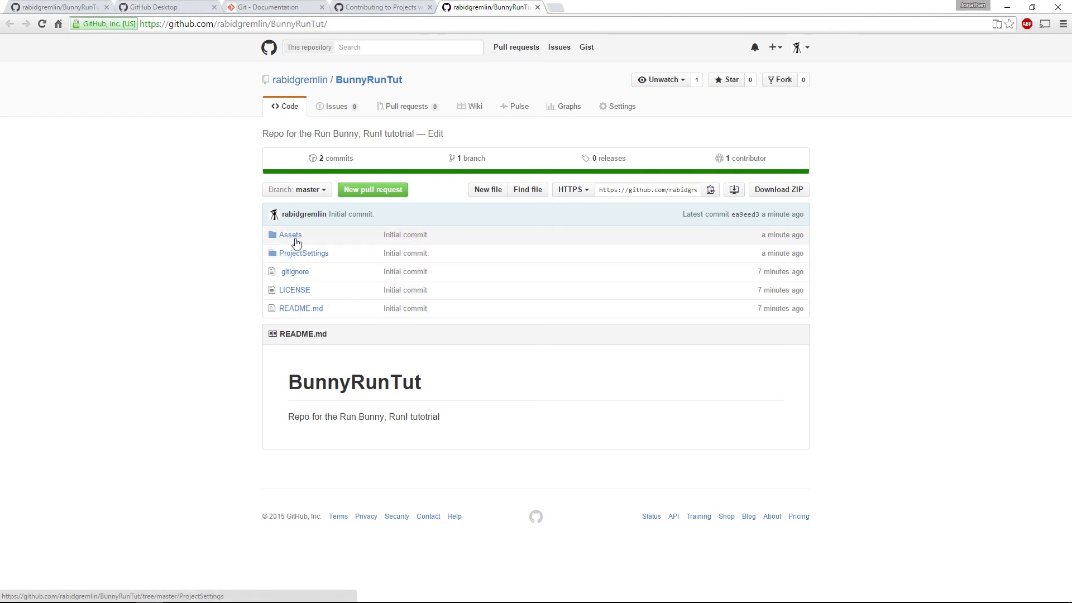
Step: Inspect BunnyController.cs in the online Assets/Scripts folder and return to the repository's main page
left_click(292, 237)
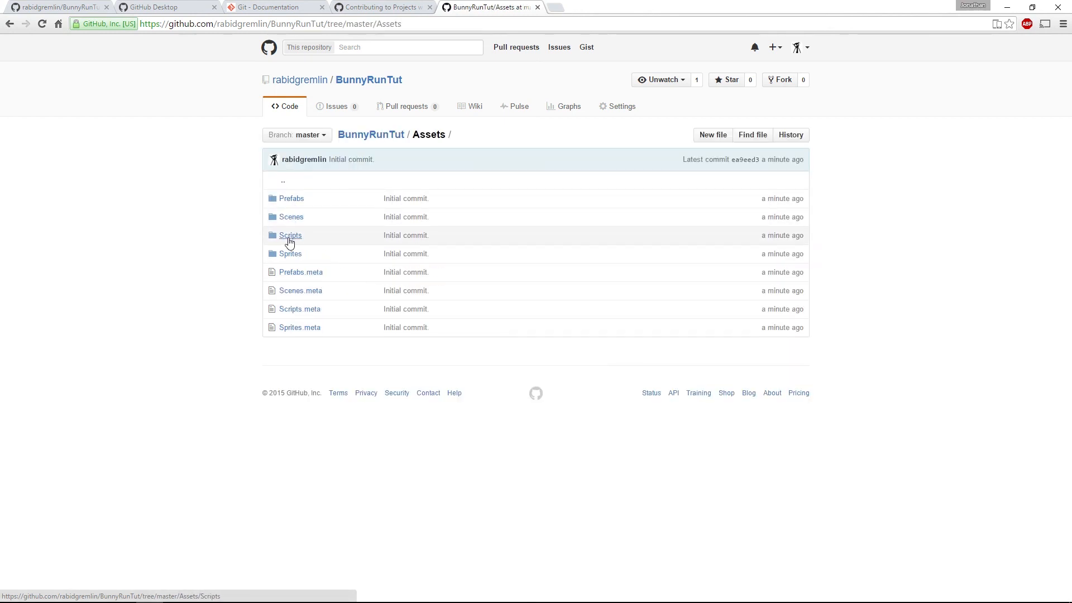
left_click(289, 240)
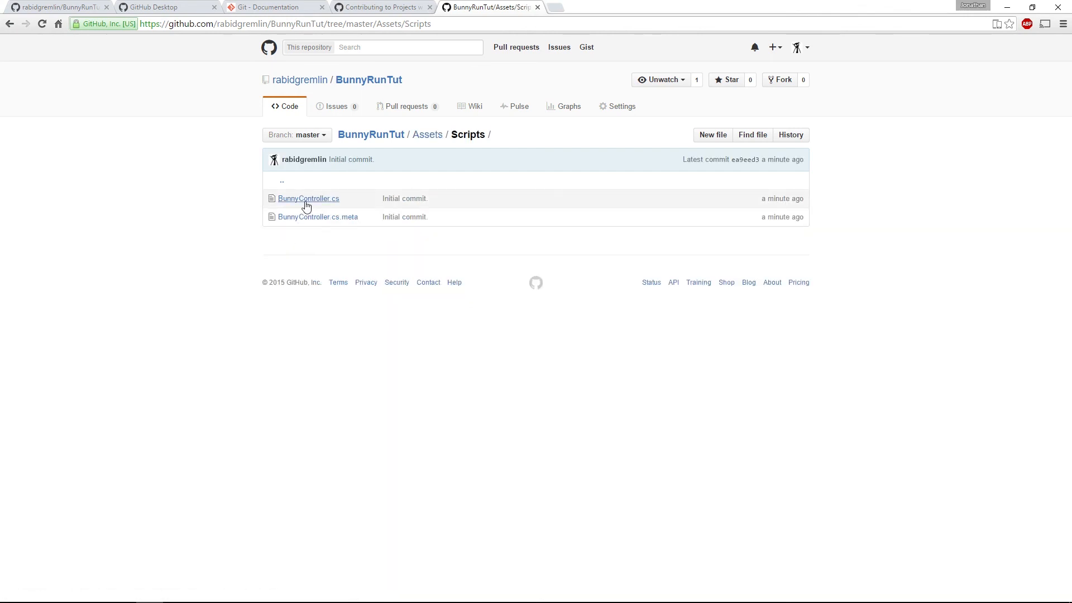
left_click(311, 198)
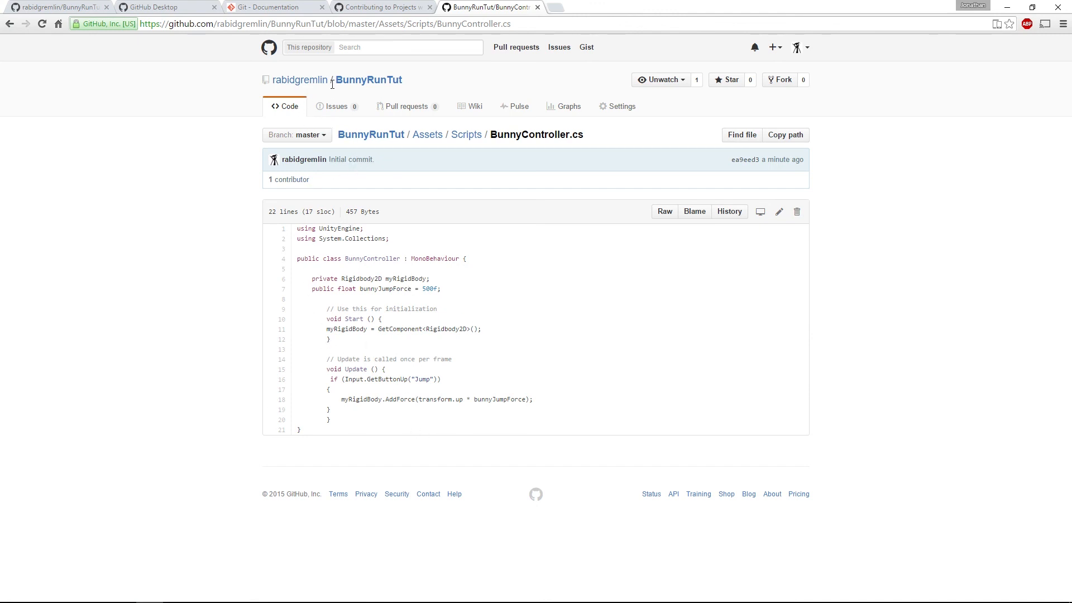
left_click(354, 84)
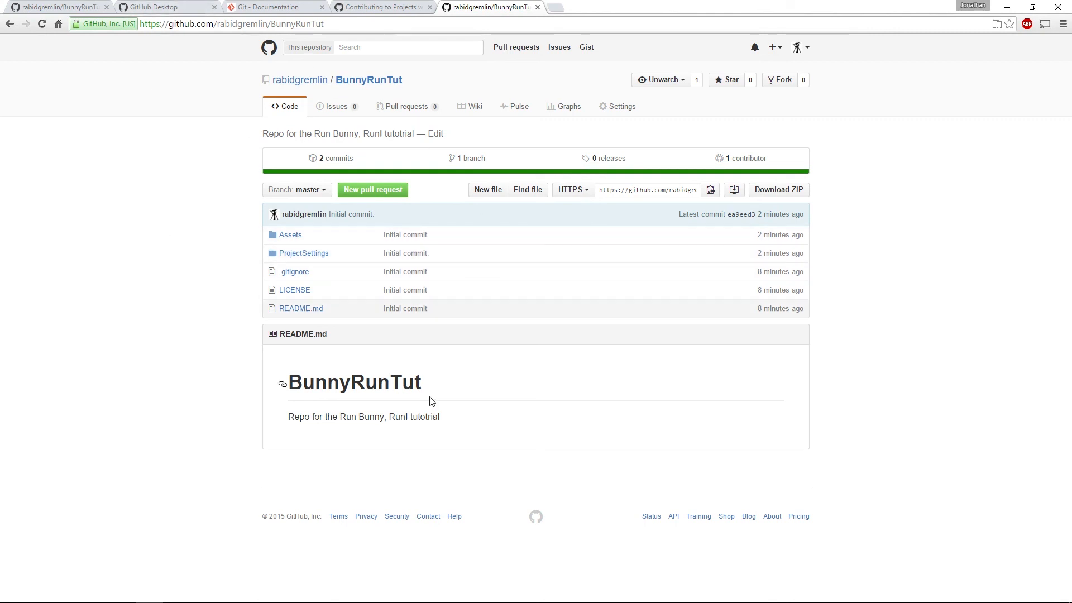
Step: Look over the Git documentation page and the GitHub Desktop guide "Contributing to Projects with GitHub Desktop"
left_click(248, 4)
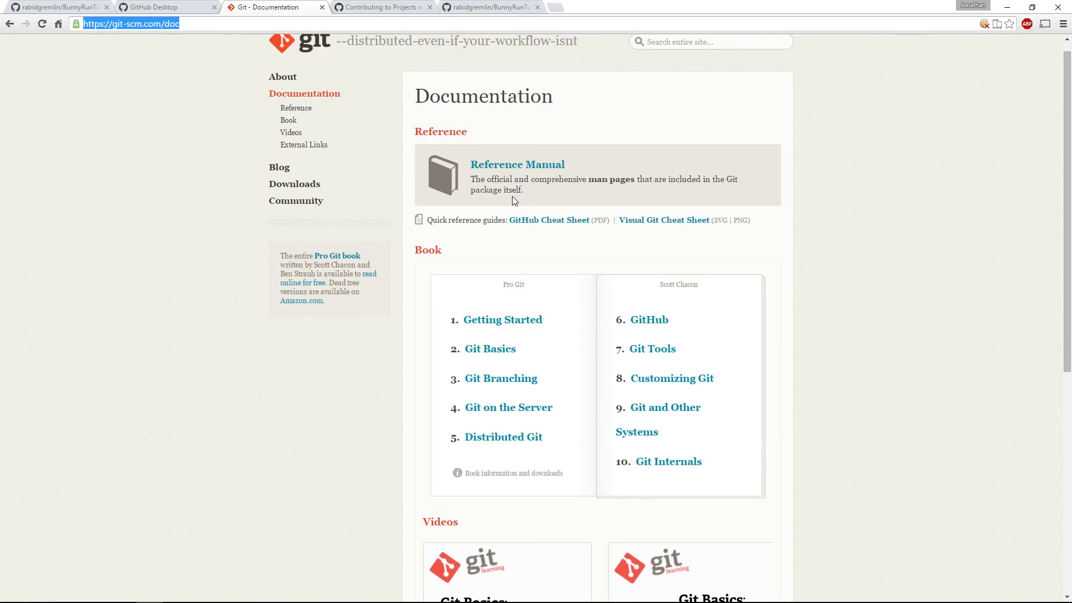
scroll(390, 184, "up", 1)
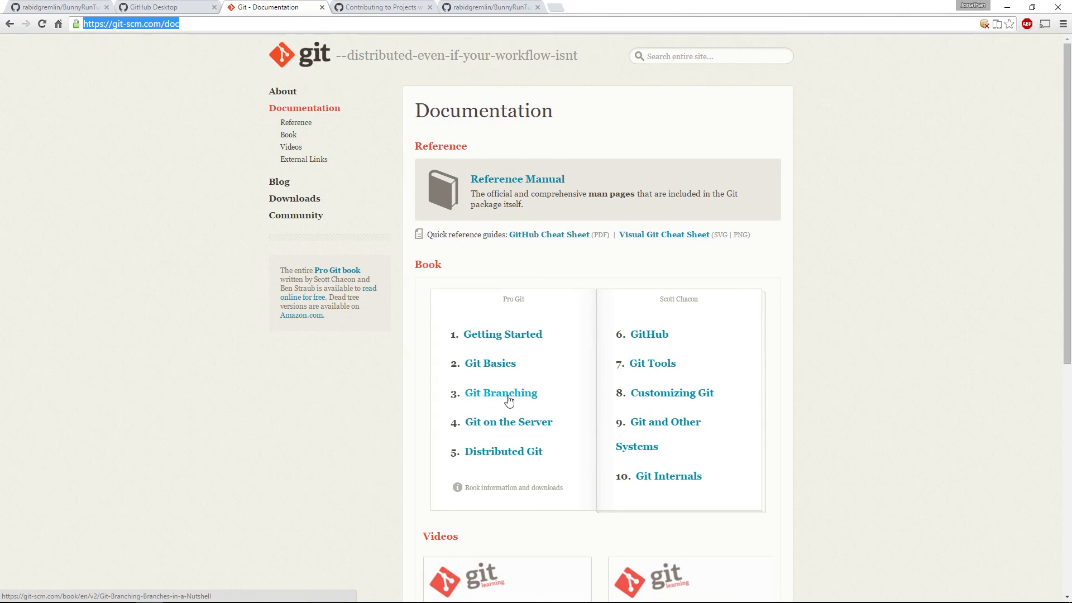
left_click(368, 9)
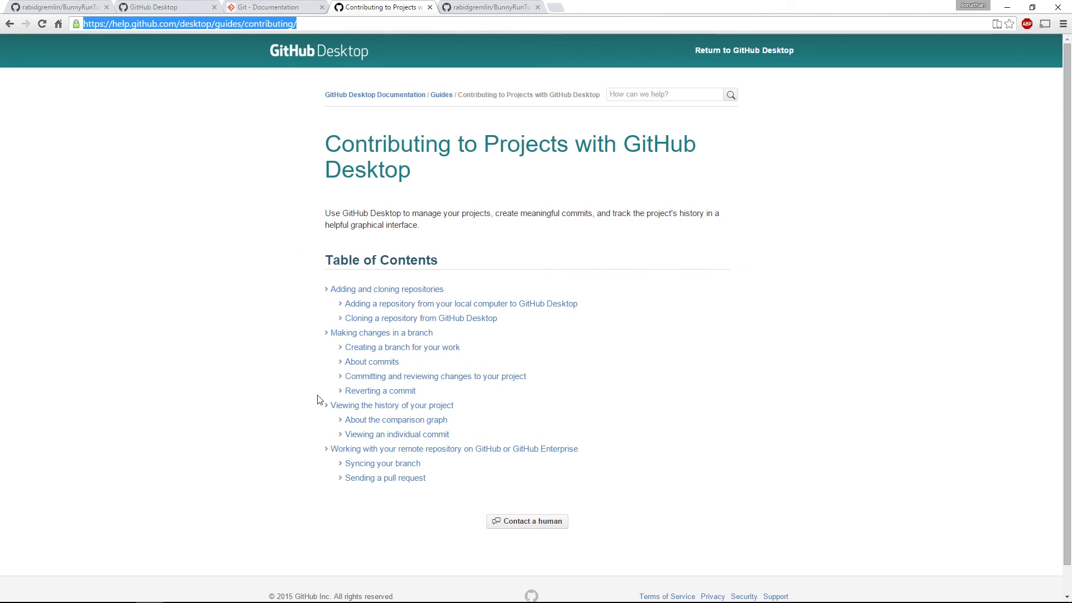
left_click(264, 7)
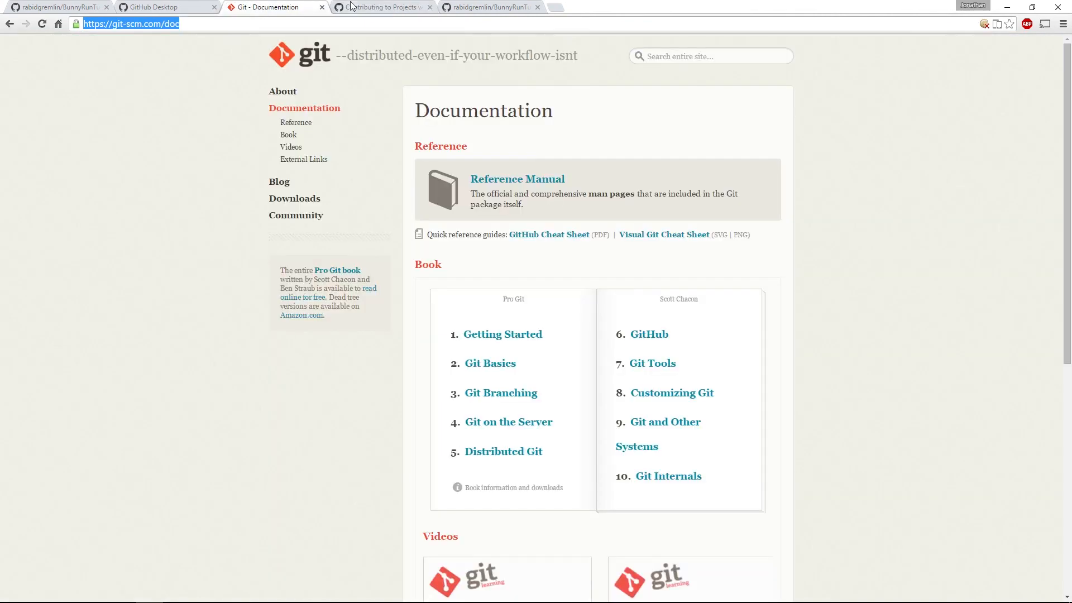
left_click(360, 7)
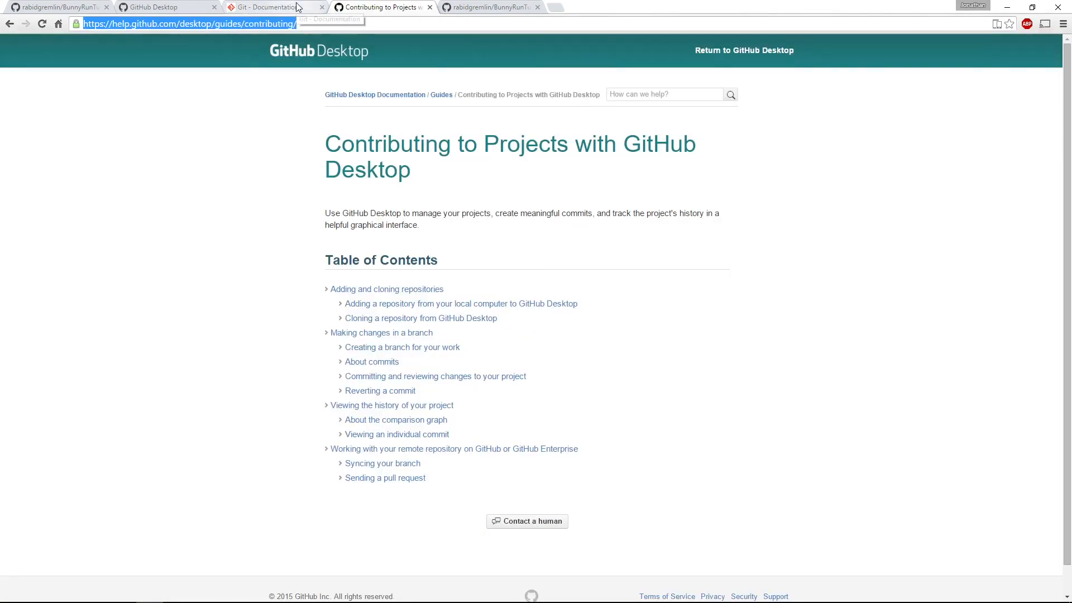
left_click(297, 7)
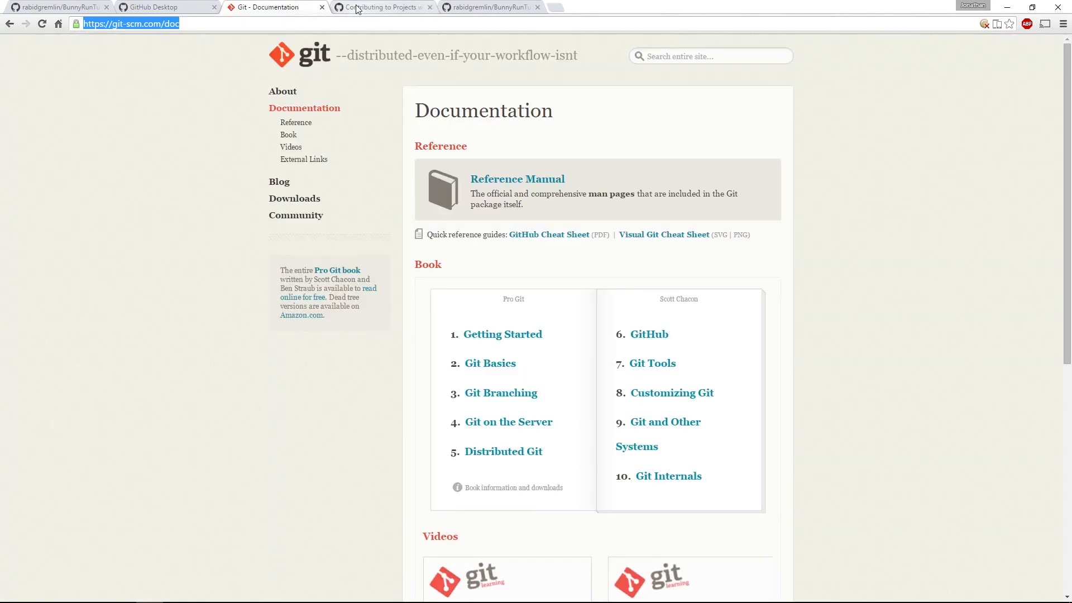
left_click(357, 8)
left_click(290, 7)
Step: Review the earlier repository page and the GitHub Desktop download page, and return to the BunnyRunTut page containing Assets and ProjectSettings
left_click(63, 8)
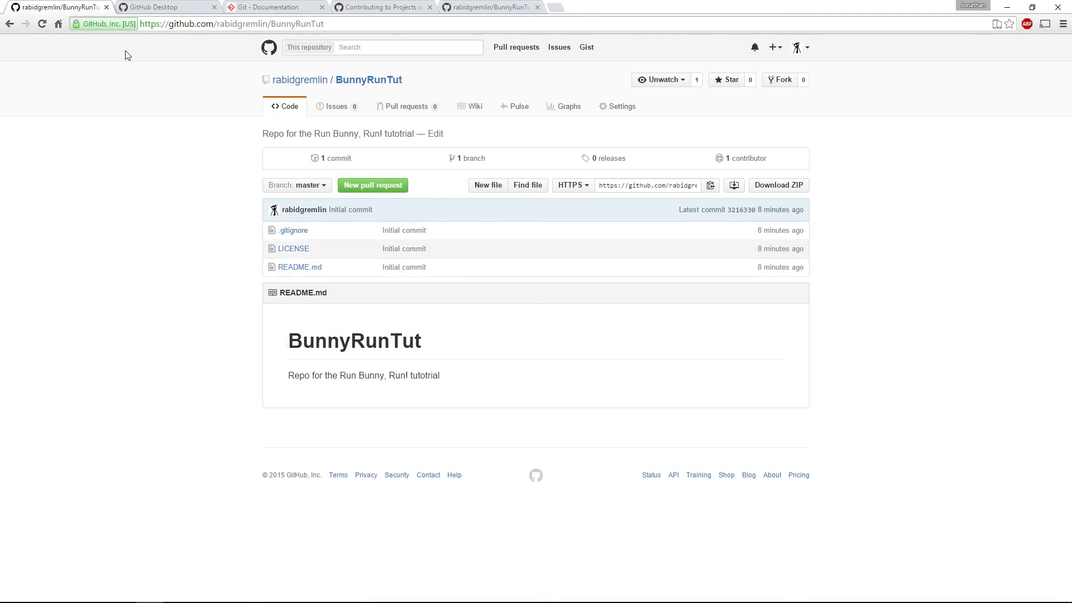
left_click(150, 6)
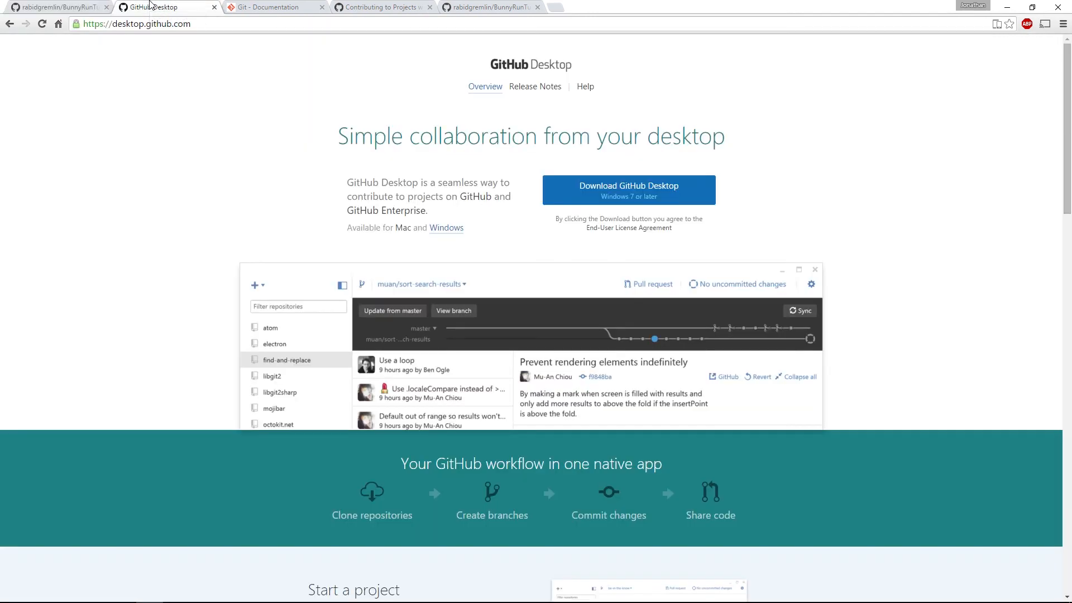
left_click(258, 6)
left_click(375, 7)
left_click(463, 5)
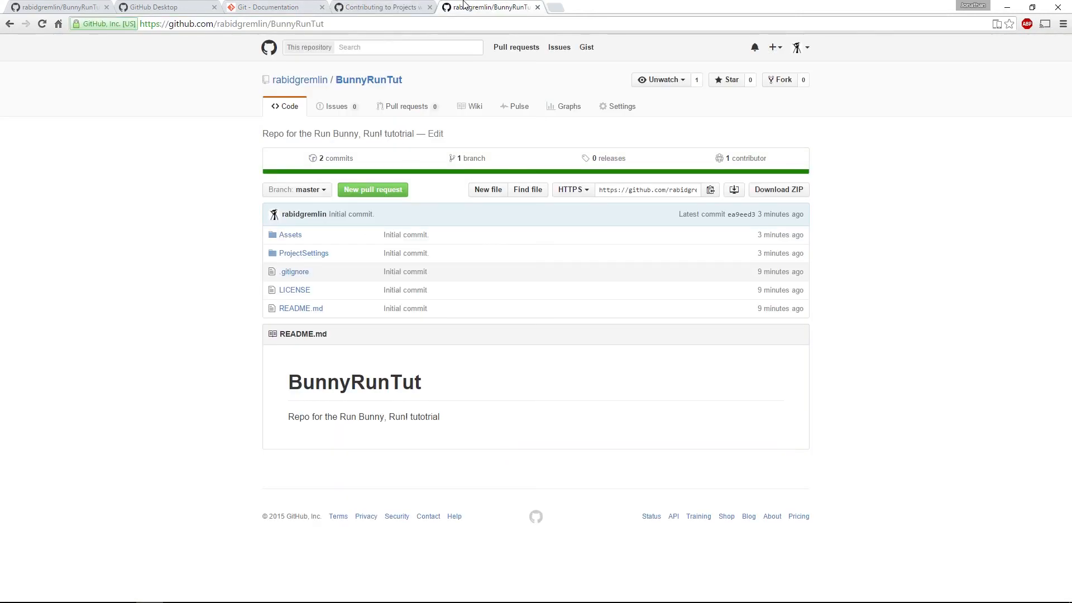